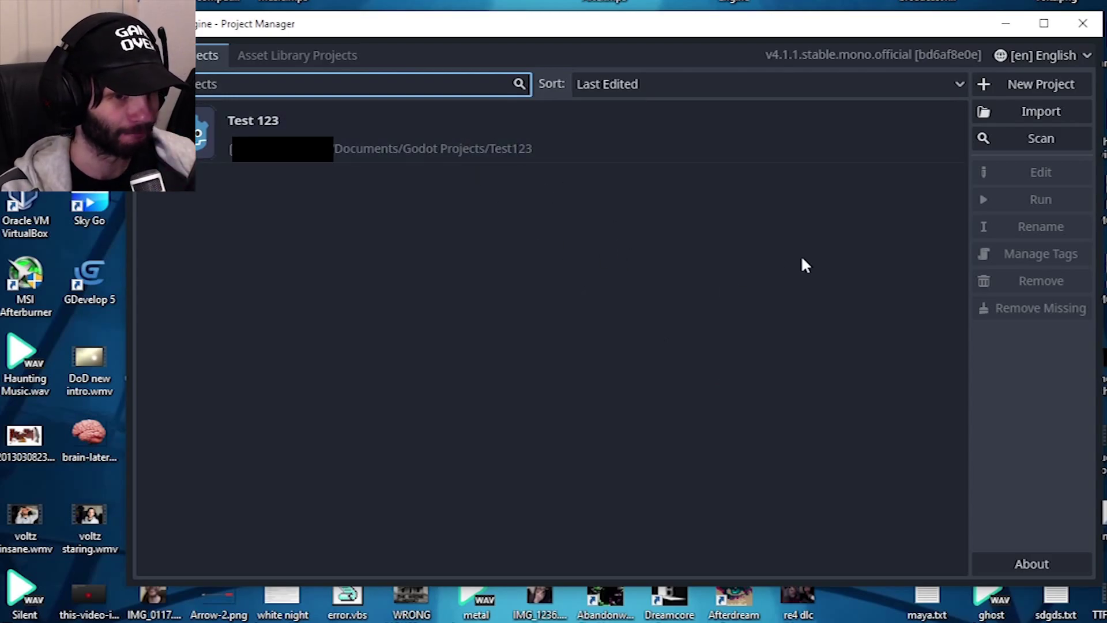
- Start a new project named Project and create a matching folder for it inside Godot Projects
click(1016, 85)
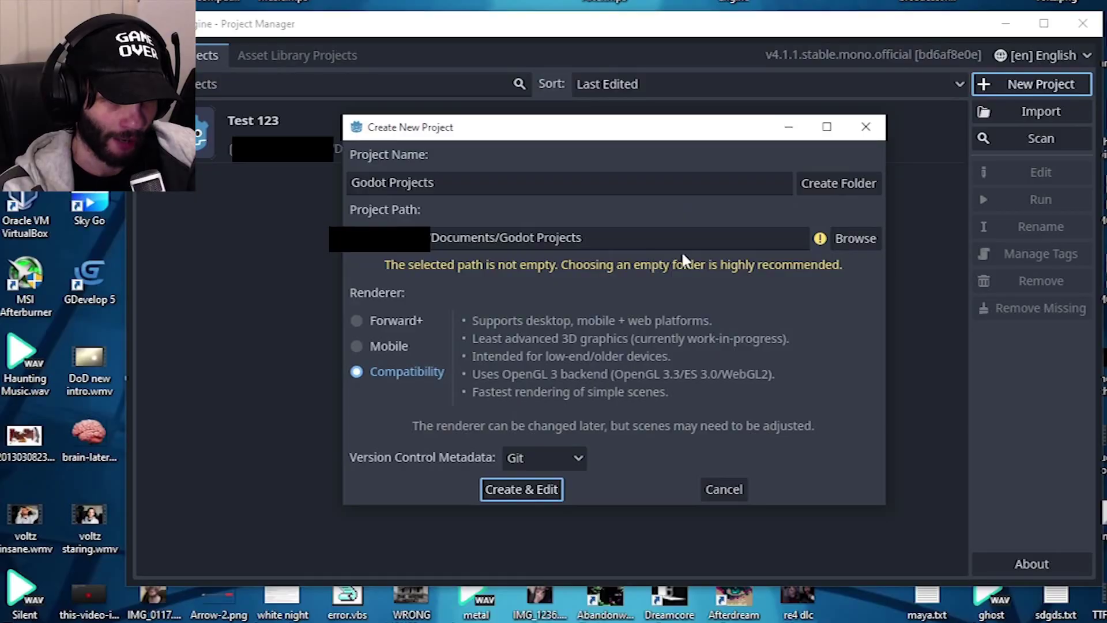
double_click(474, 186)
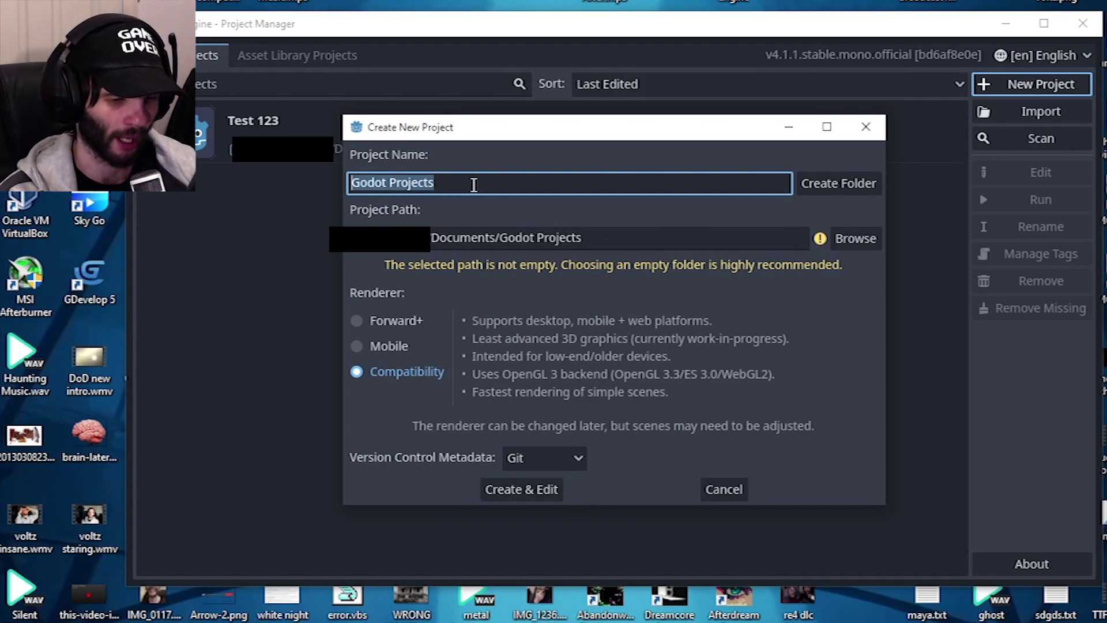
text(P)
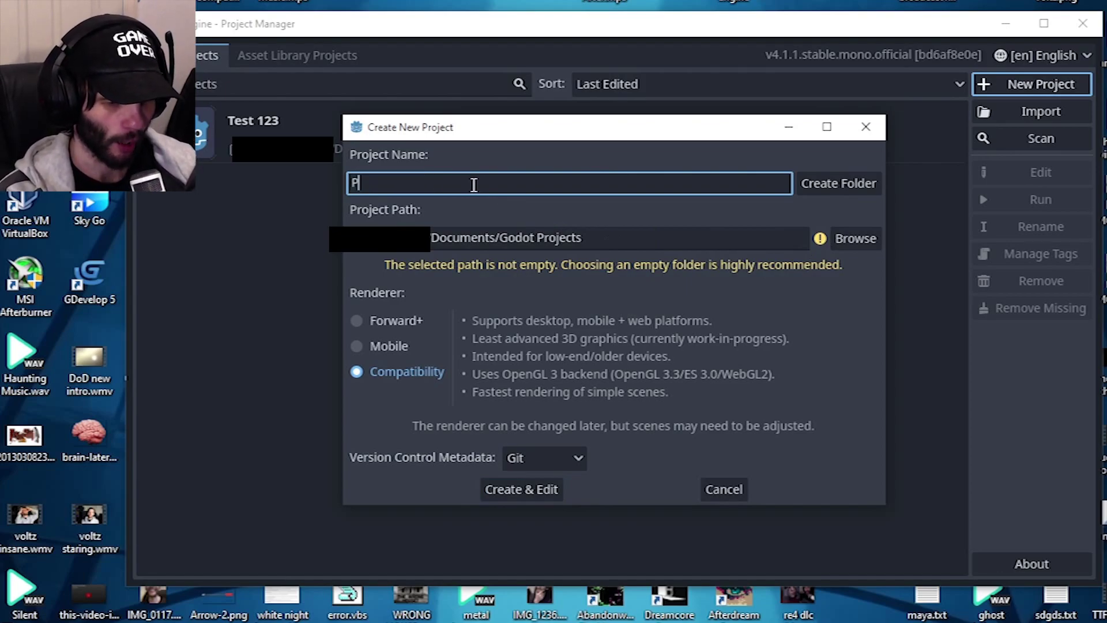
click(853, 184)
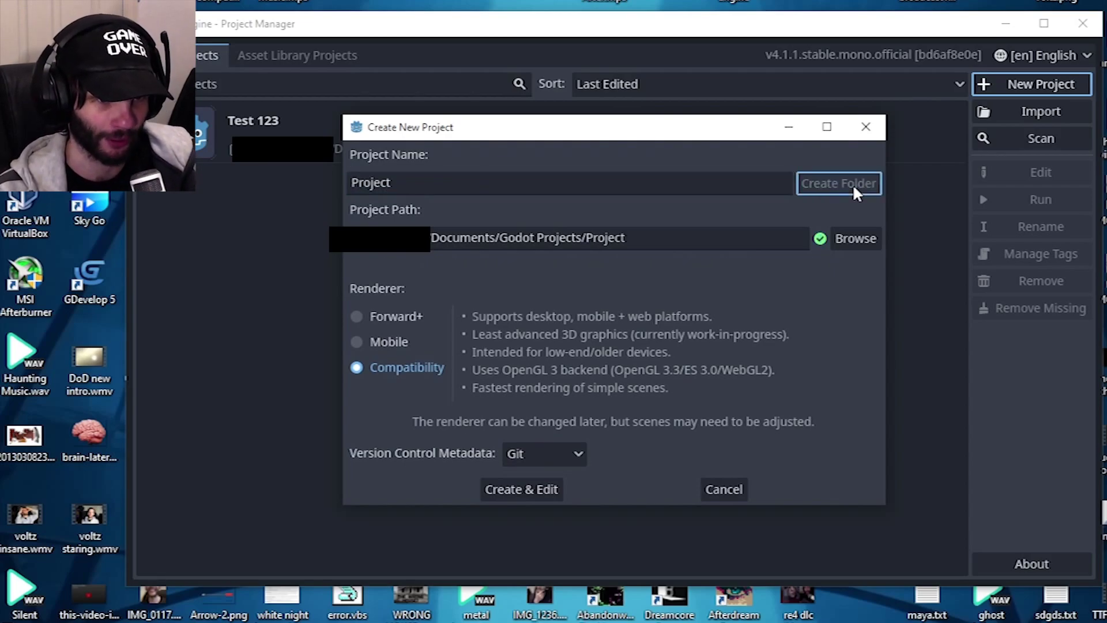
- Choose the Forward+ renderer and no version control metadata, and create the project for editing
click(356, 316)
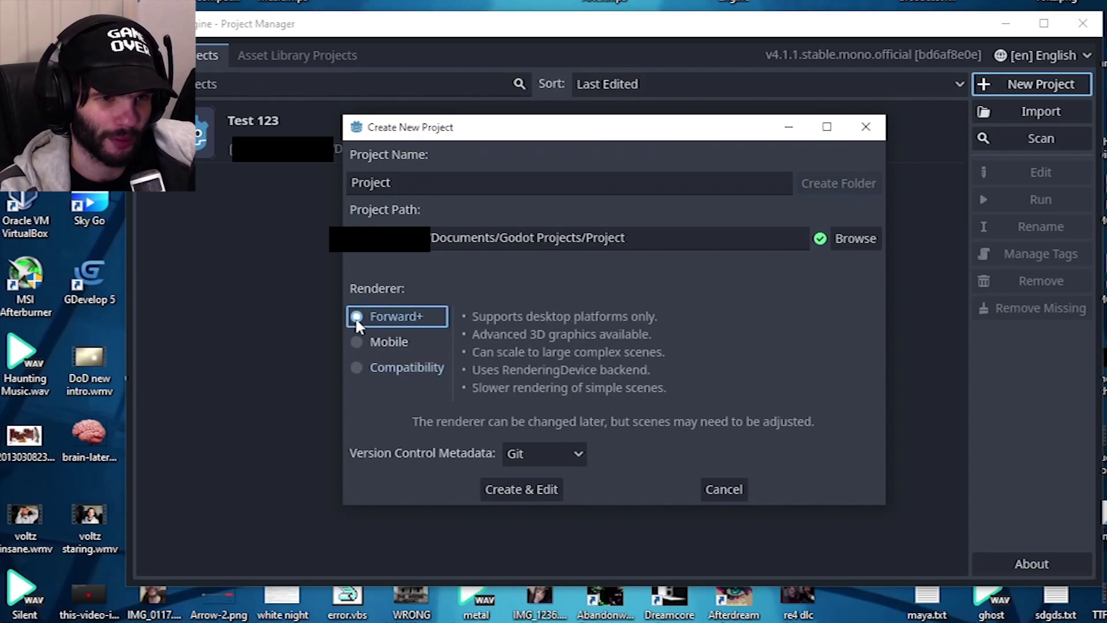
click(559, 454)
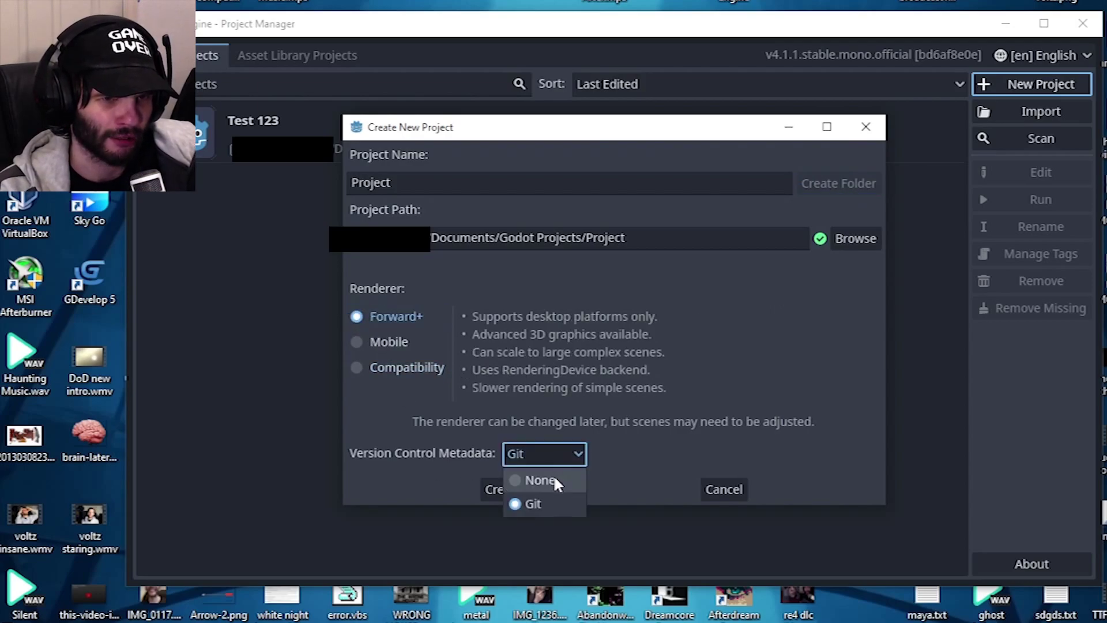
click(553, 480)
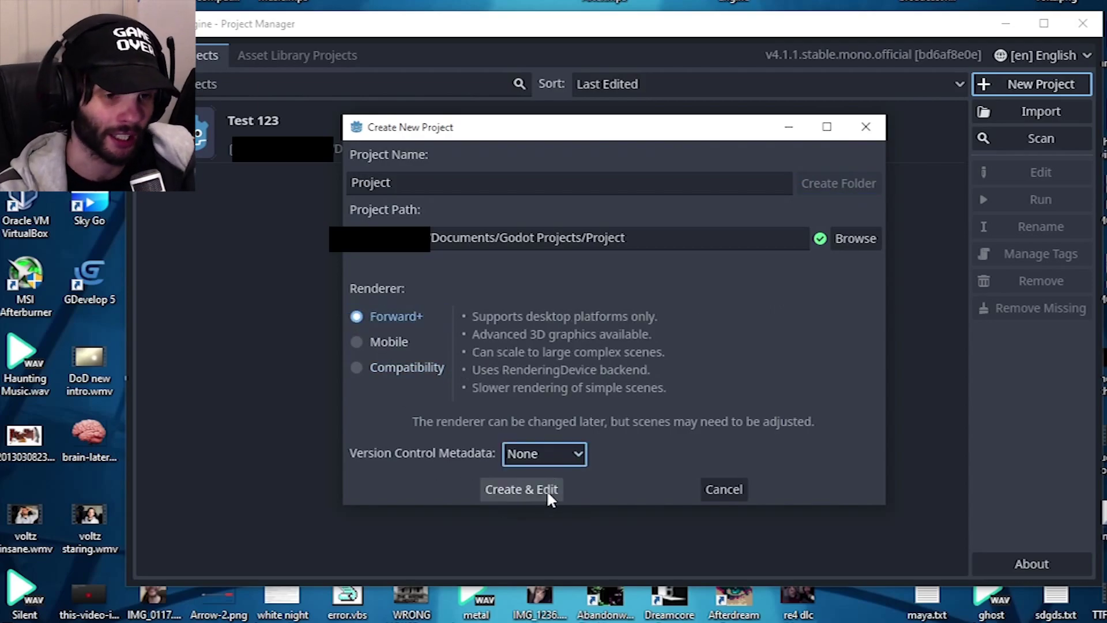
click(547, 490)
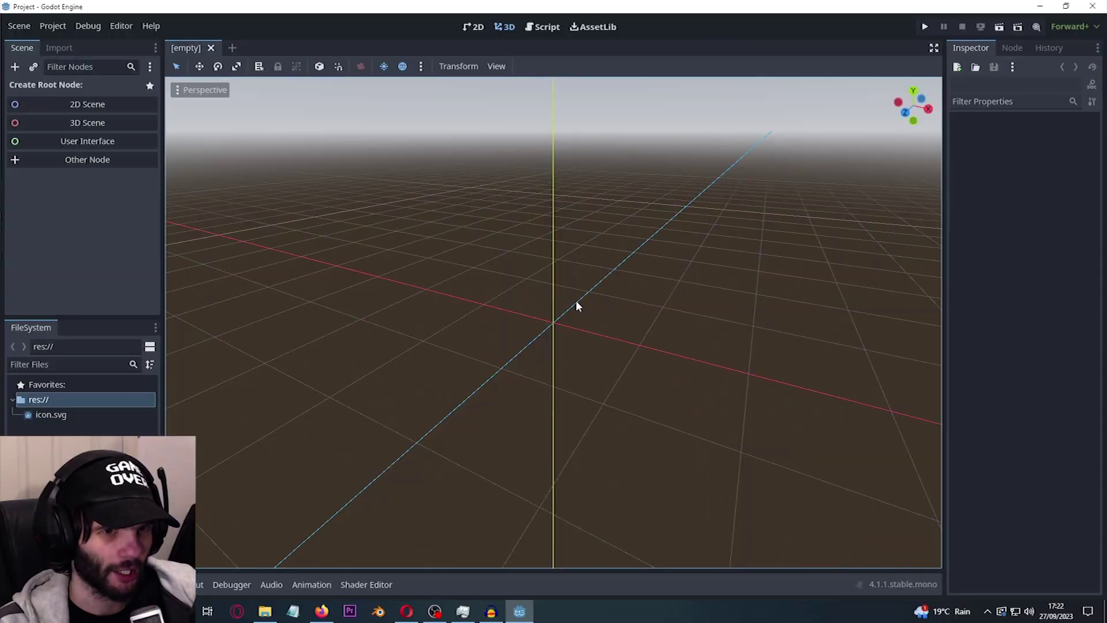
- Create a 3D Scene root node in the empty scene
mouse_move(576, 300)
right_down()
mouse_move(537, 302)
mouse_move(594, 297)
mouse_move(574, 272)
mouse_move(606, 265)
mouse_move(577, 302)
right_up()
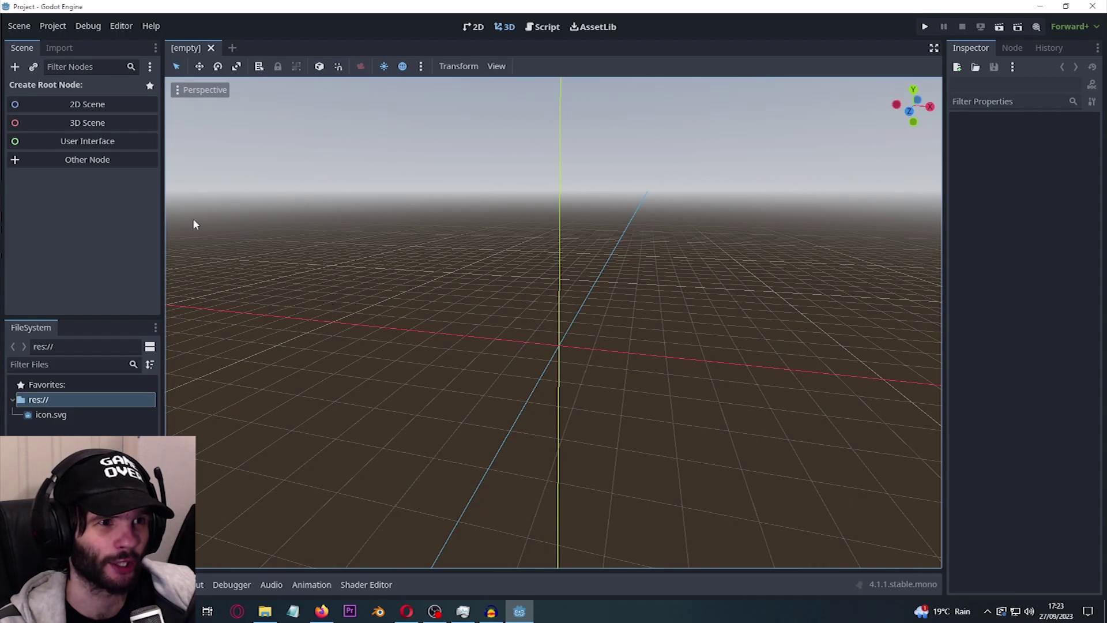
click(76, 123)
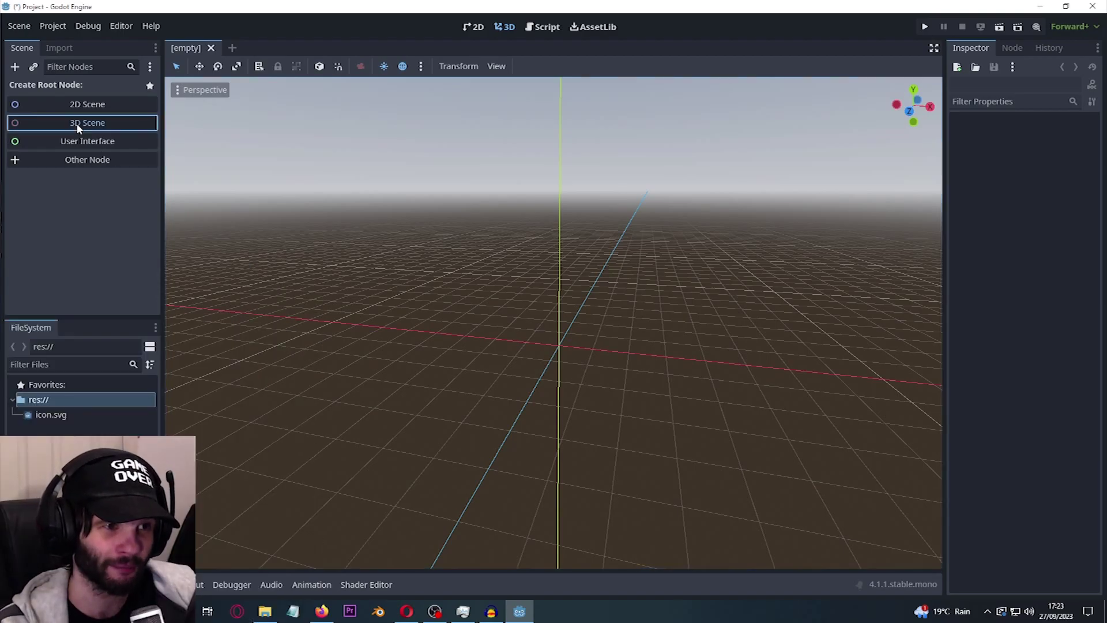
click(99, 177)
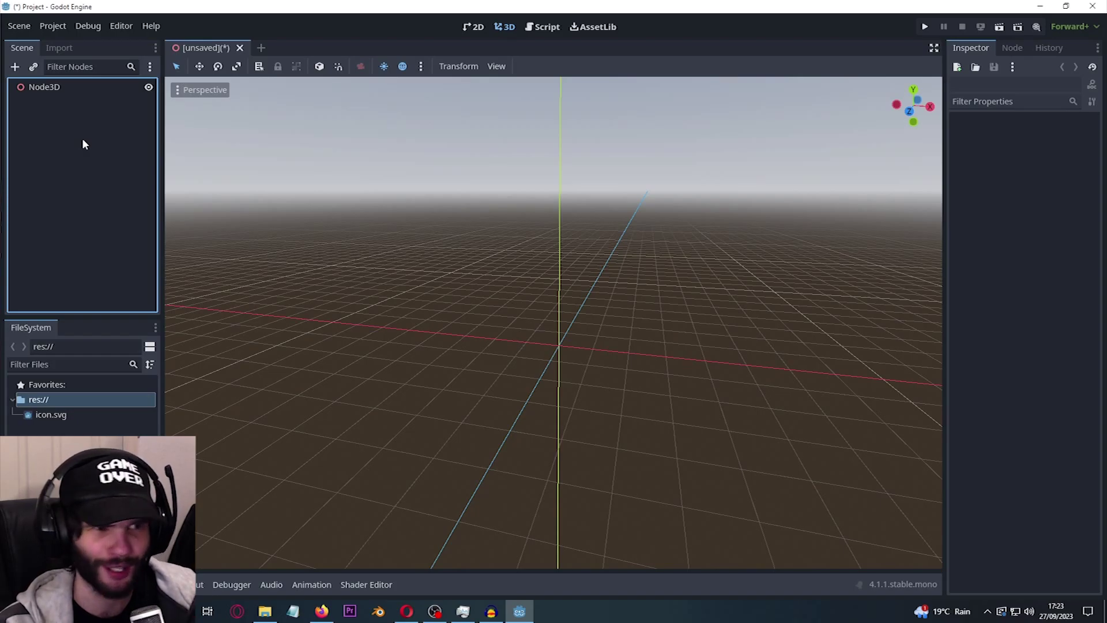
click(15, 68)
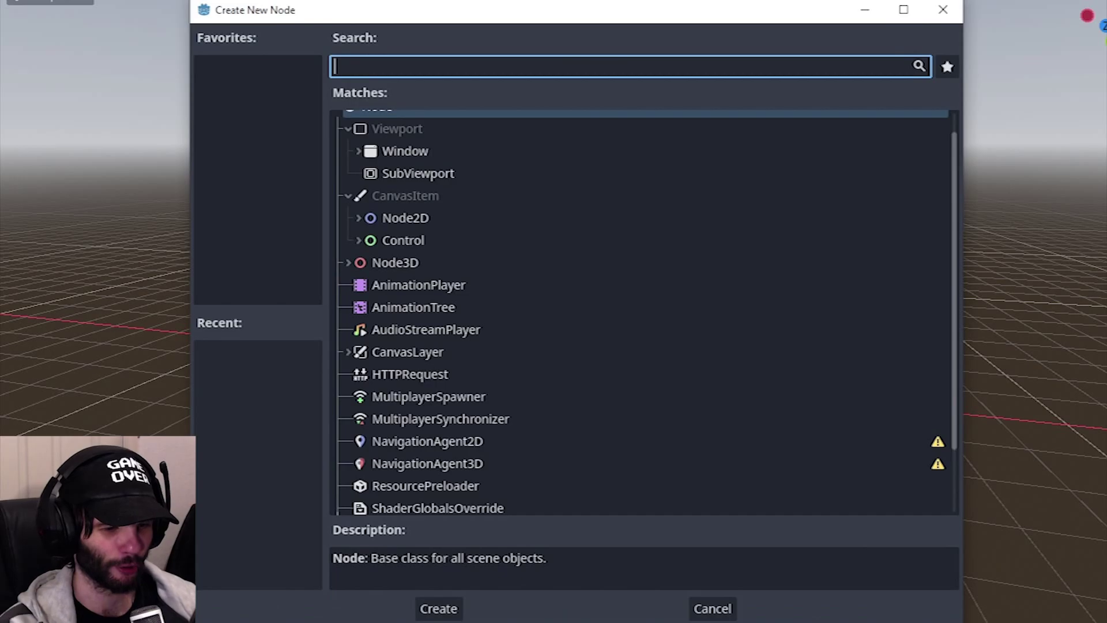
text(ui)
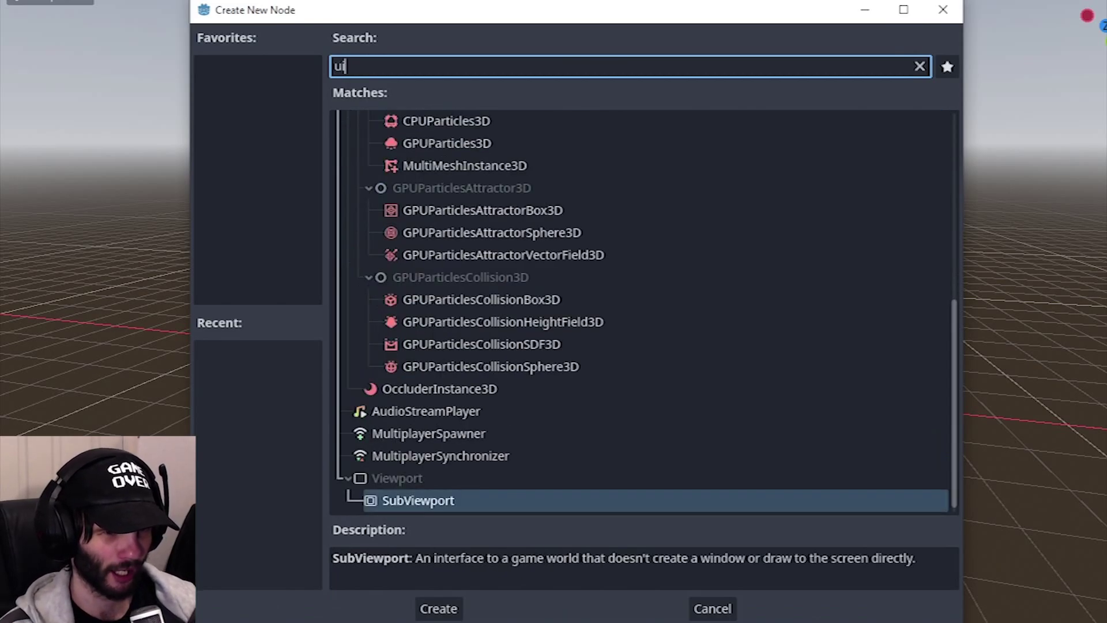
key(BackSpace)
text(ser)
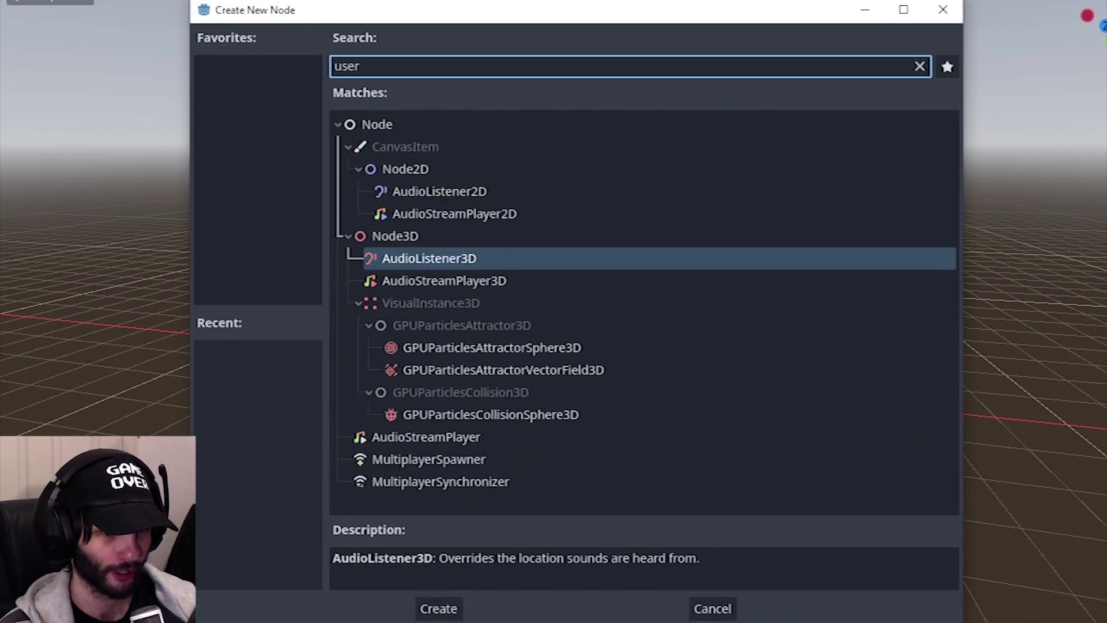
key(BackSpace)
key(BackSpace)
key(BackSpace)
key(BackSpace)
scroll(389, 311, down, 2)
scroll(394, 302, up, 2)
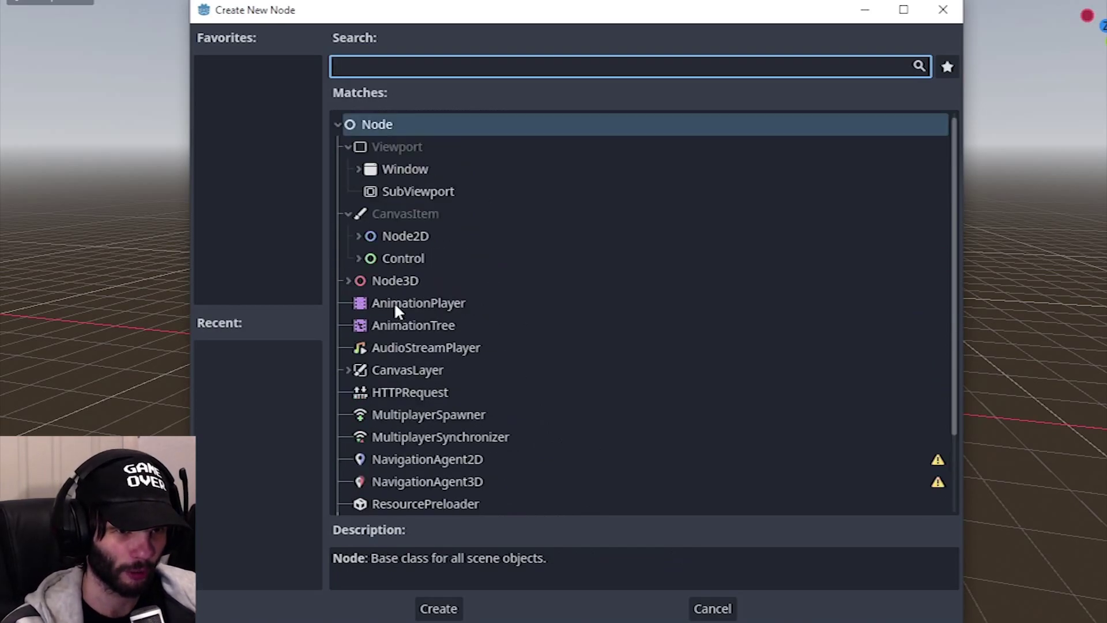
click(358, 258)
scroll(496, 381, down, 4)
scroll(496, 380, up, 1)
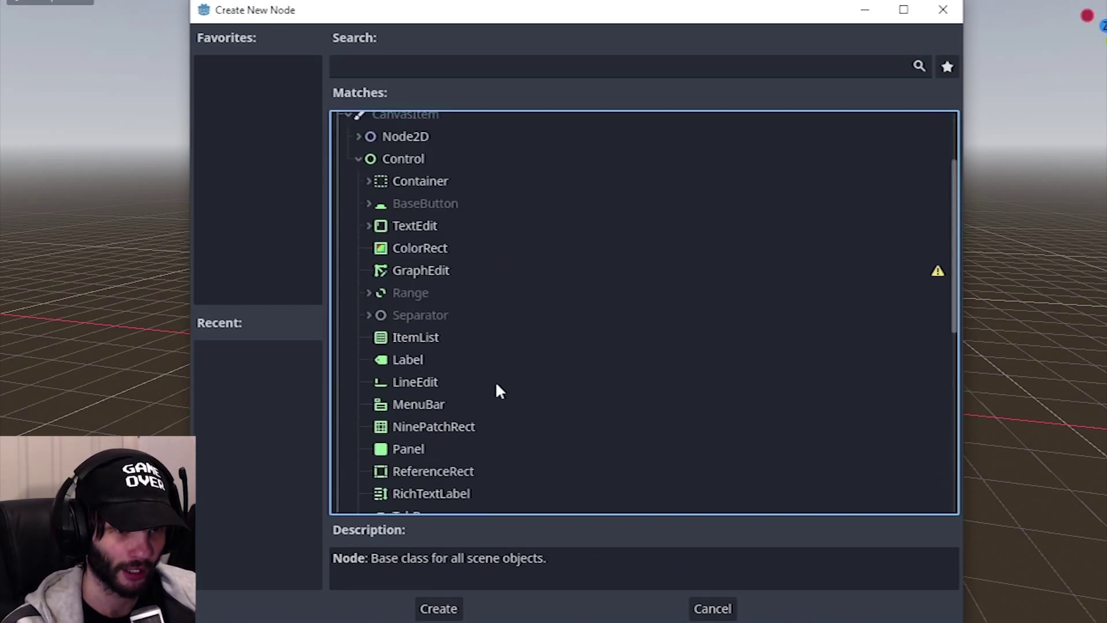
scroll(497, 386, up, 4)
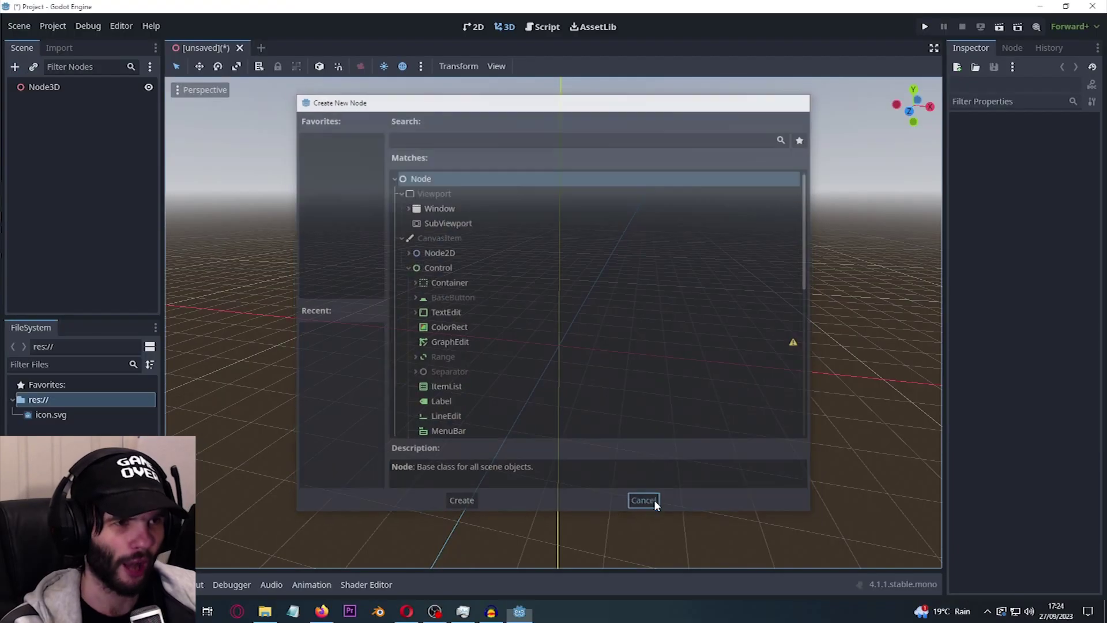
click(712, 608)
click(60, 48)
click(24, 47)
- Create a second, new scene and give it a User Interface root node
click(19, 26)
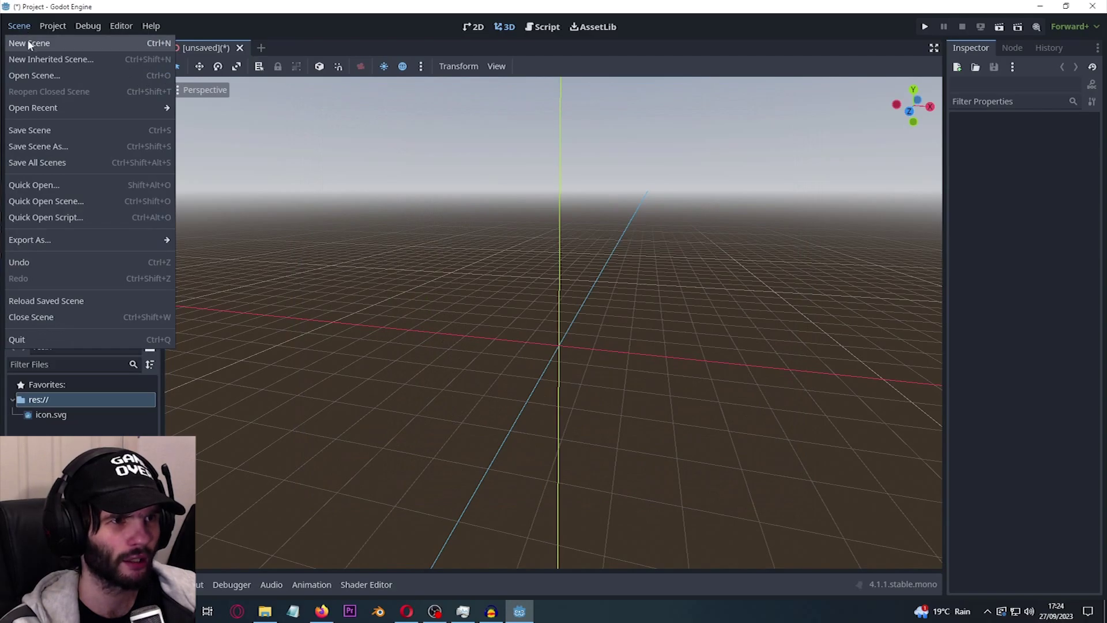
click(27, 42)
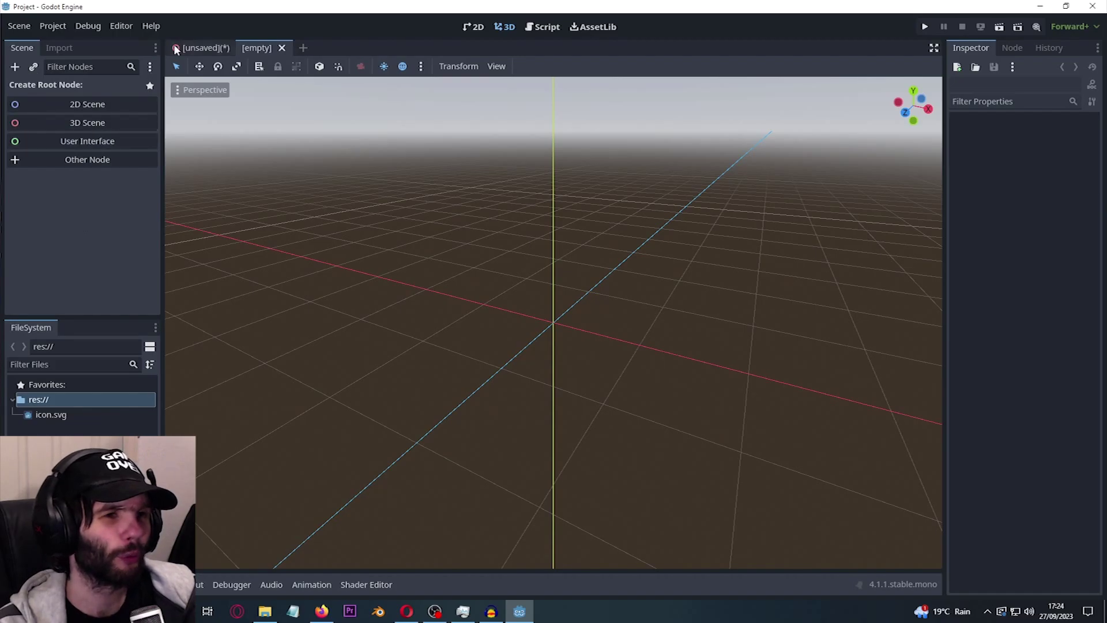
click(195, 47)
click(64, 130)
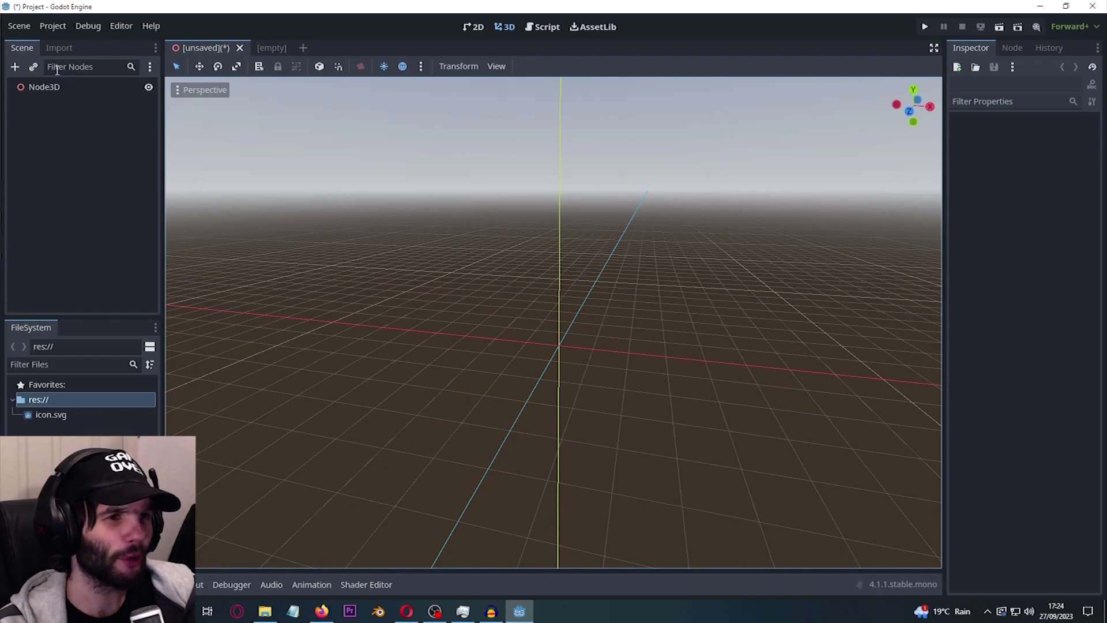
click(268, 46)
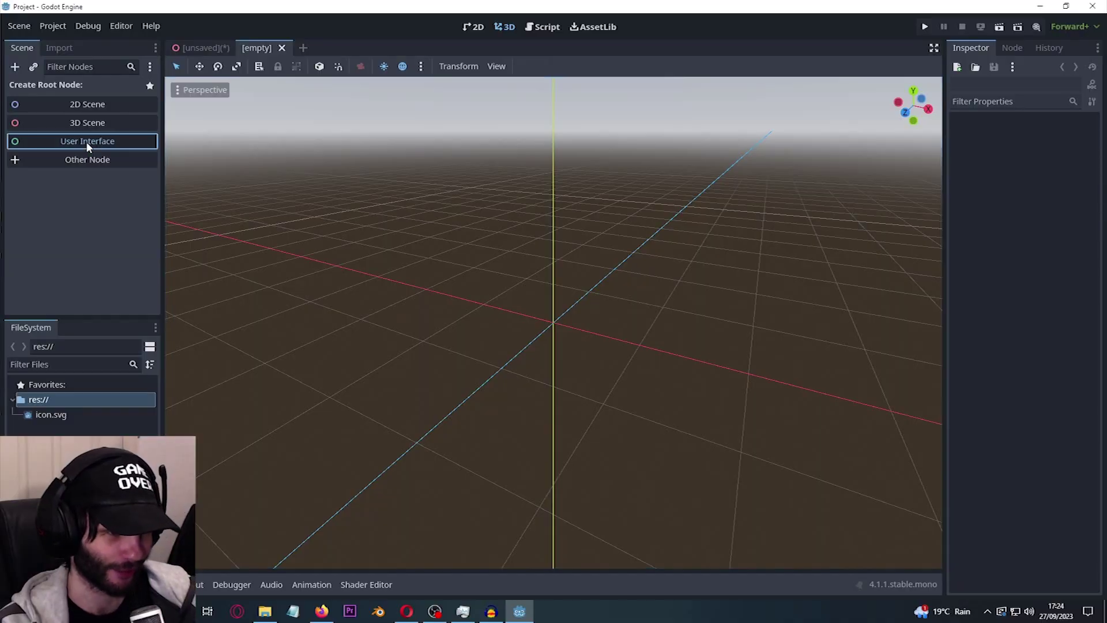
click(87, 145)
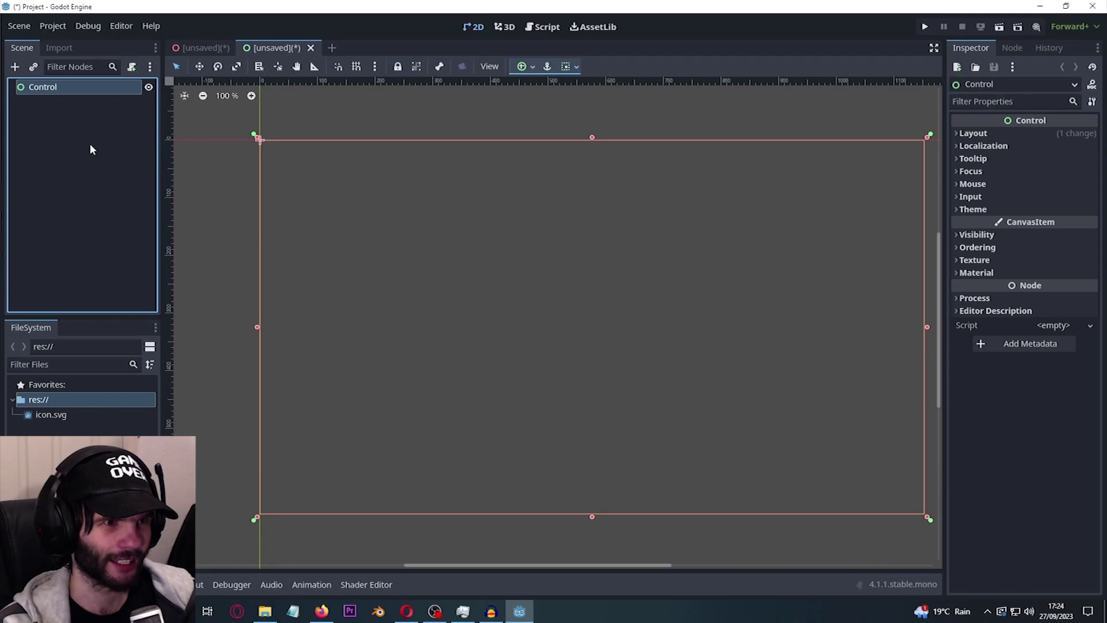
- Rename the root Control node of the user interface scene as Canvas
key(F2)
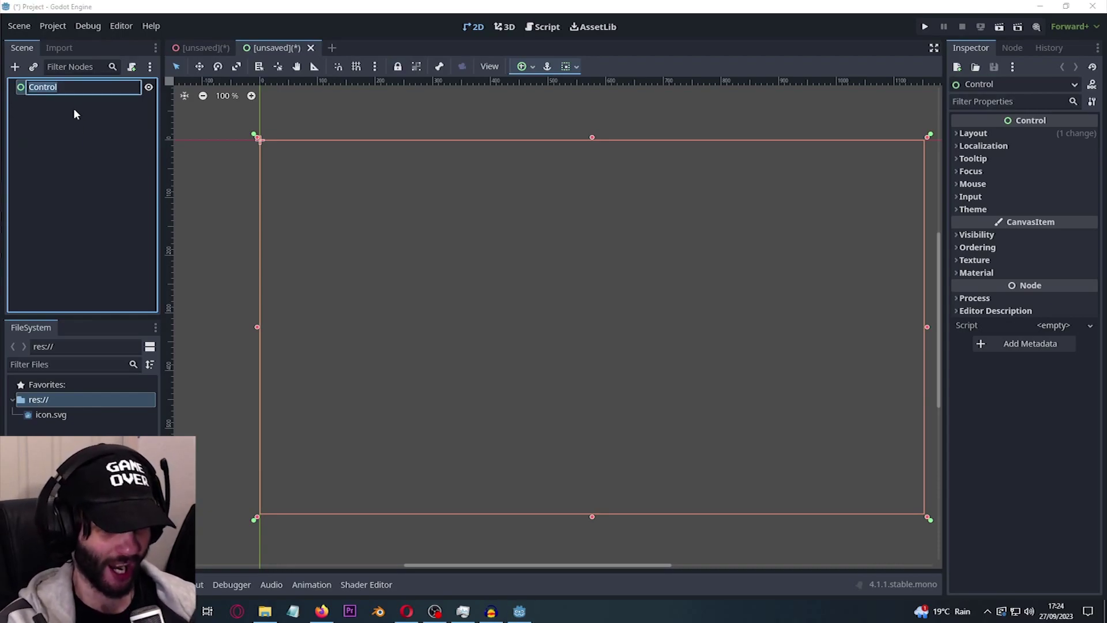
key(BackSpace)
text(Canvas)
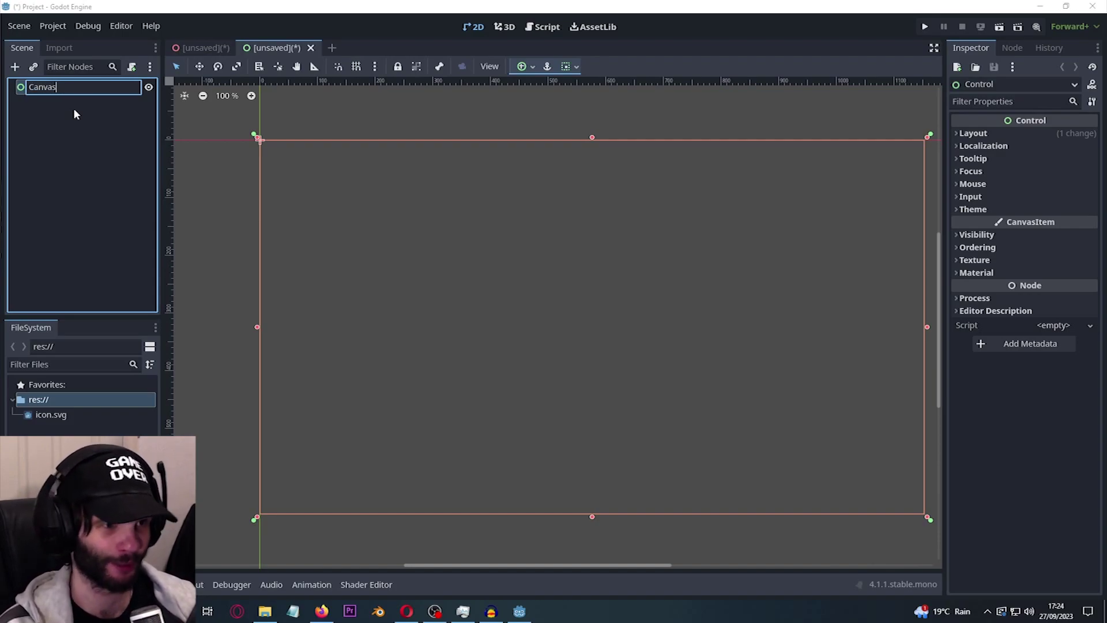
key(Escape)
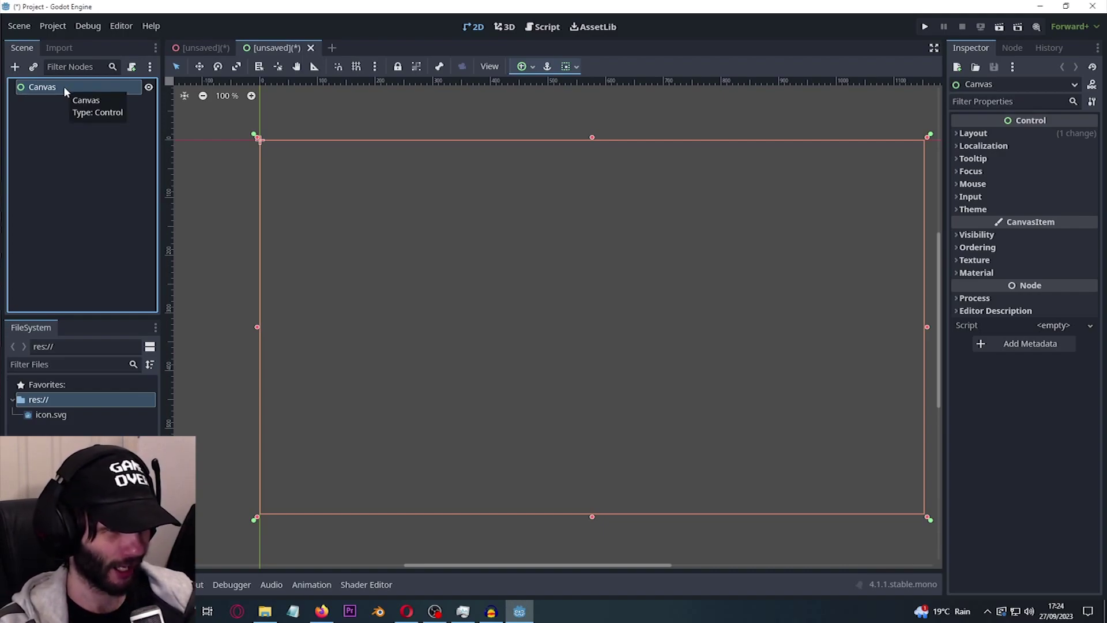
- Save the scene as Canvas.tscn in a new project folder named Nodes, and expand that folder in the file tree
key(ctrl+s)
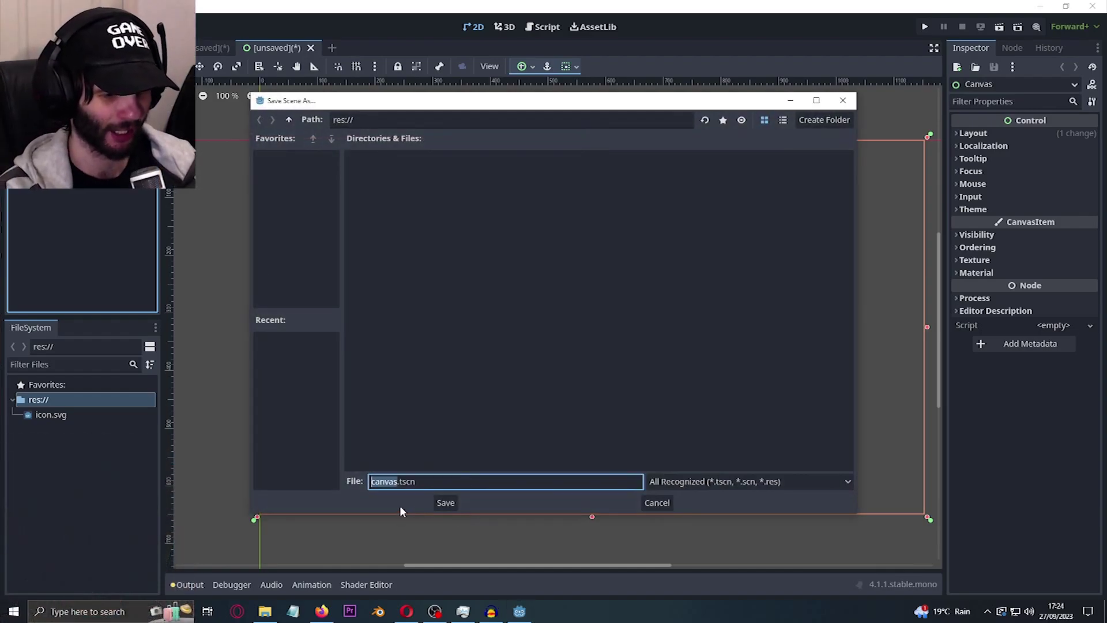
text(Canvas)
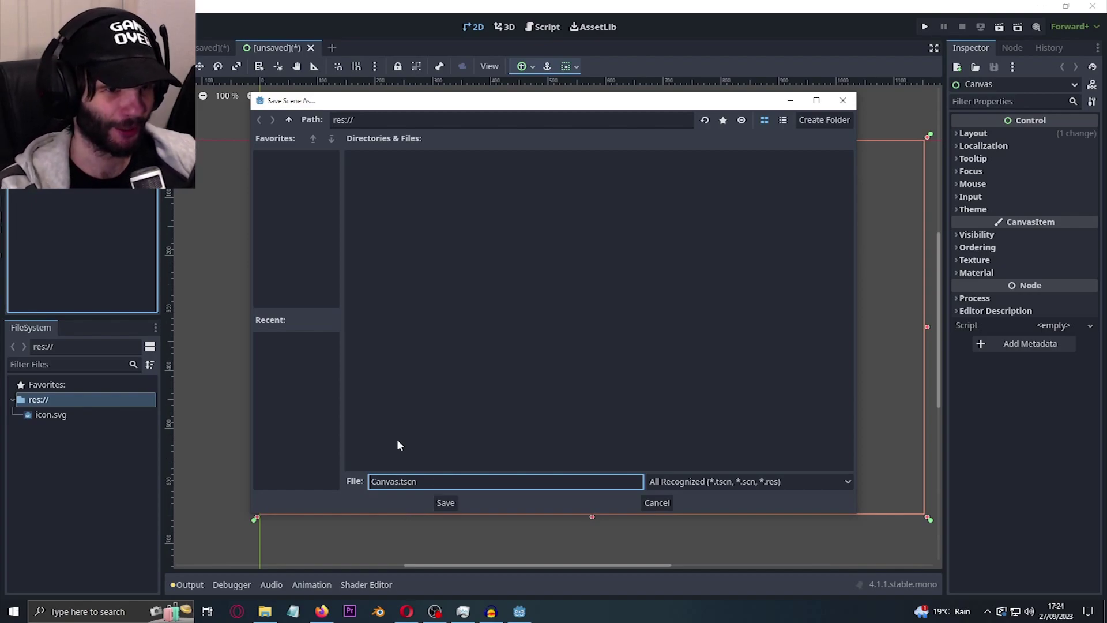
click(825, 121)
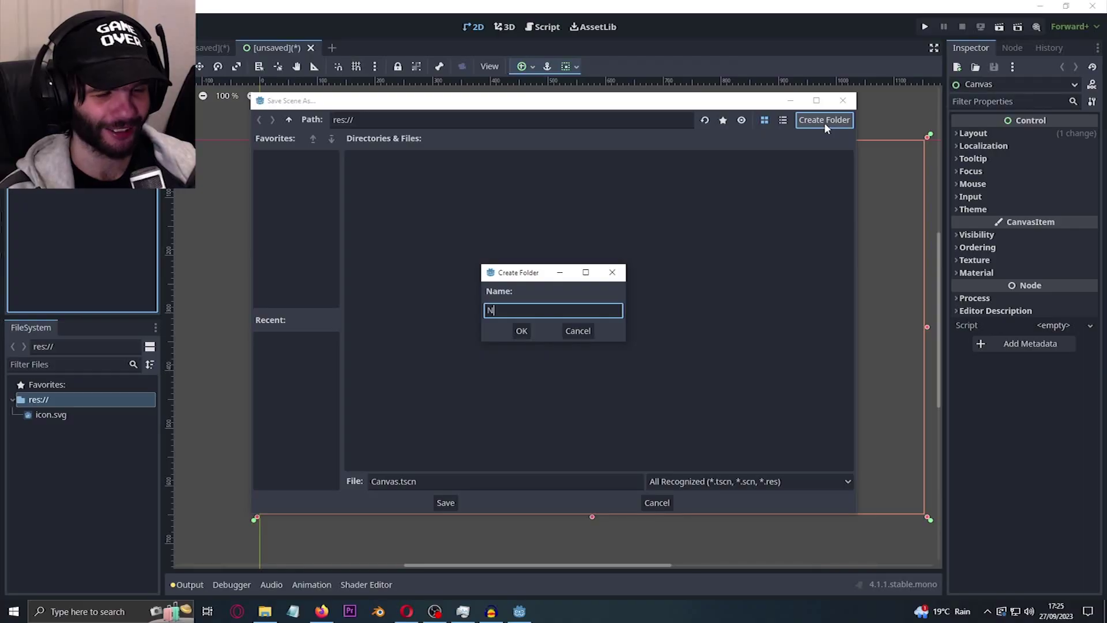
text(odes)
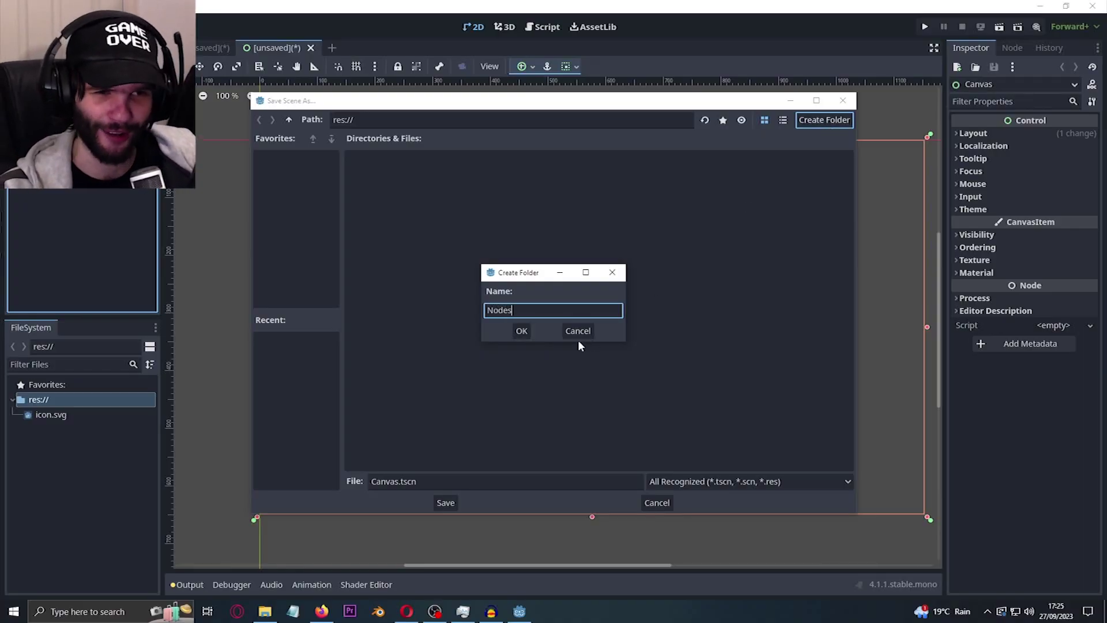
click(520, 331)
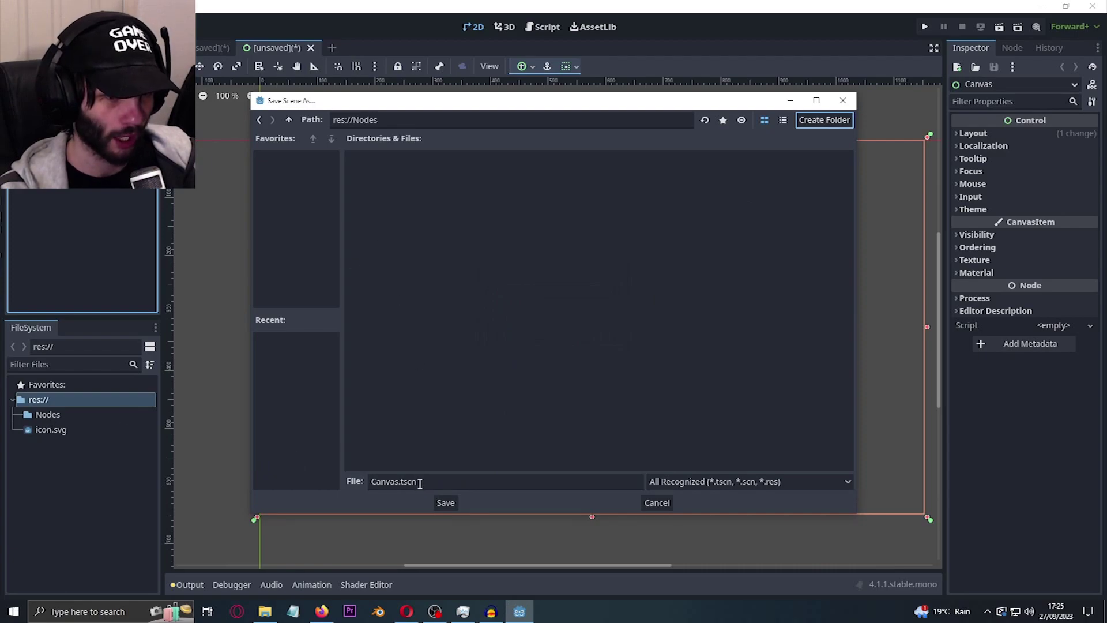
click(460, 203)
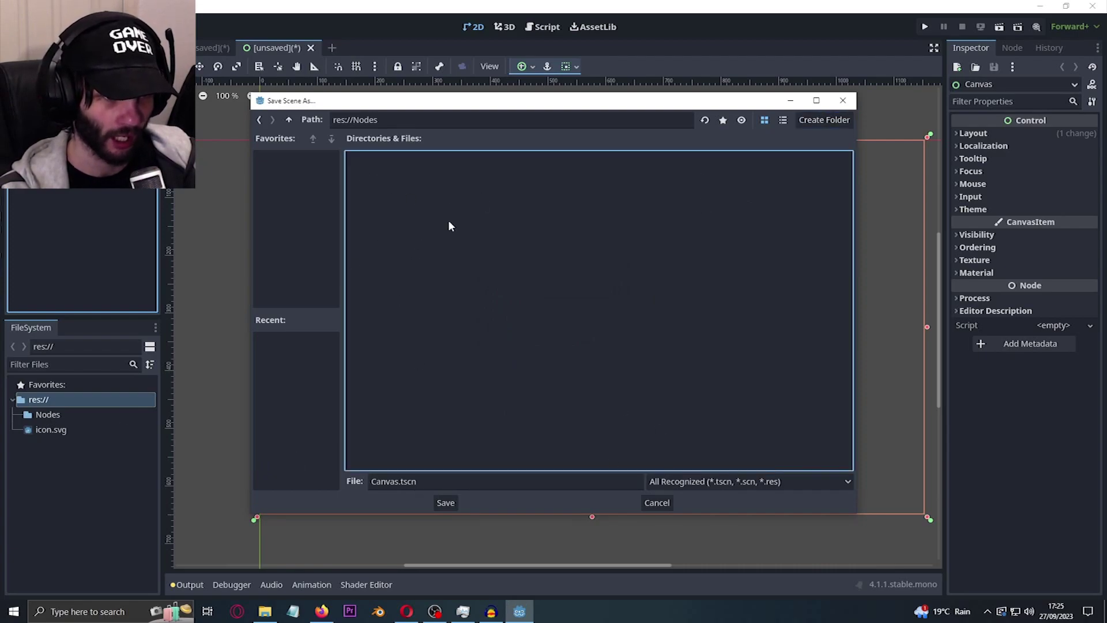
click(704, 119)
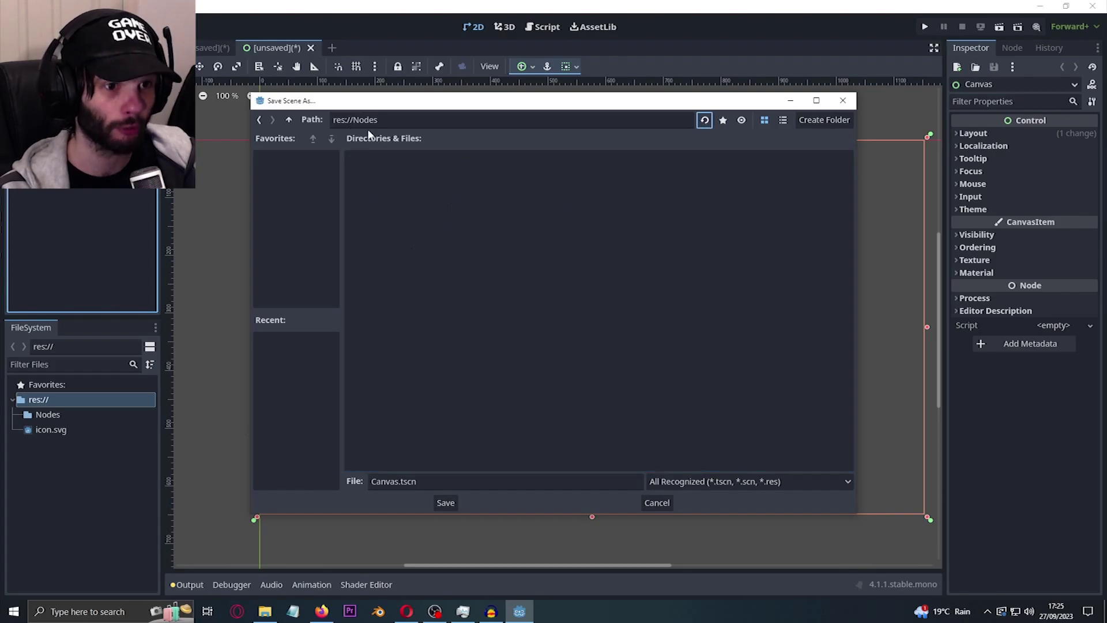
click(447, 503)
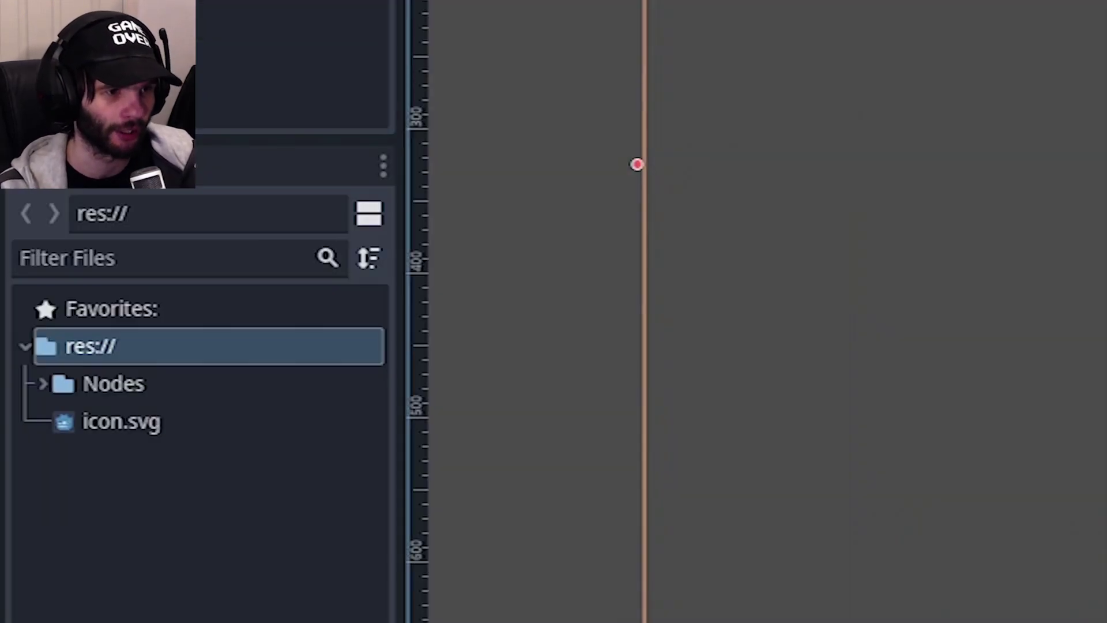
click(43, 383)
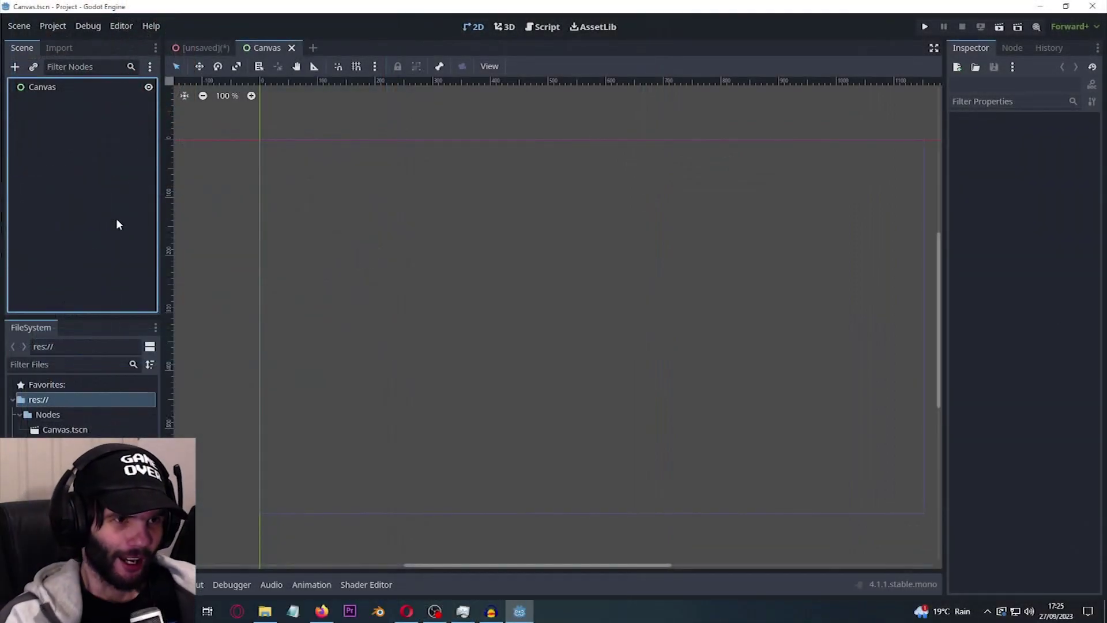
- Add a Container child node to Canvas and stretch it over the full viewport rectangle
scroll(471, 267, down, 2)
scroll(472, 265, up, 1)
right_click(36, 87)
click(65, 91)
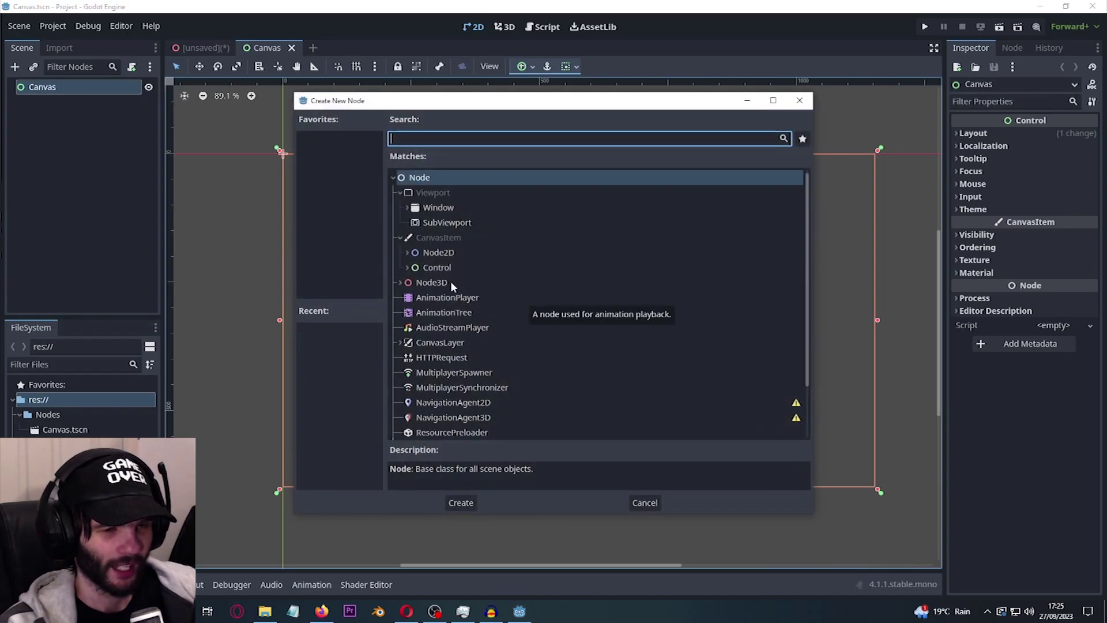
click(408, 268)
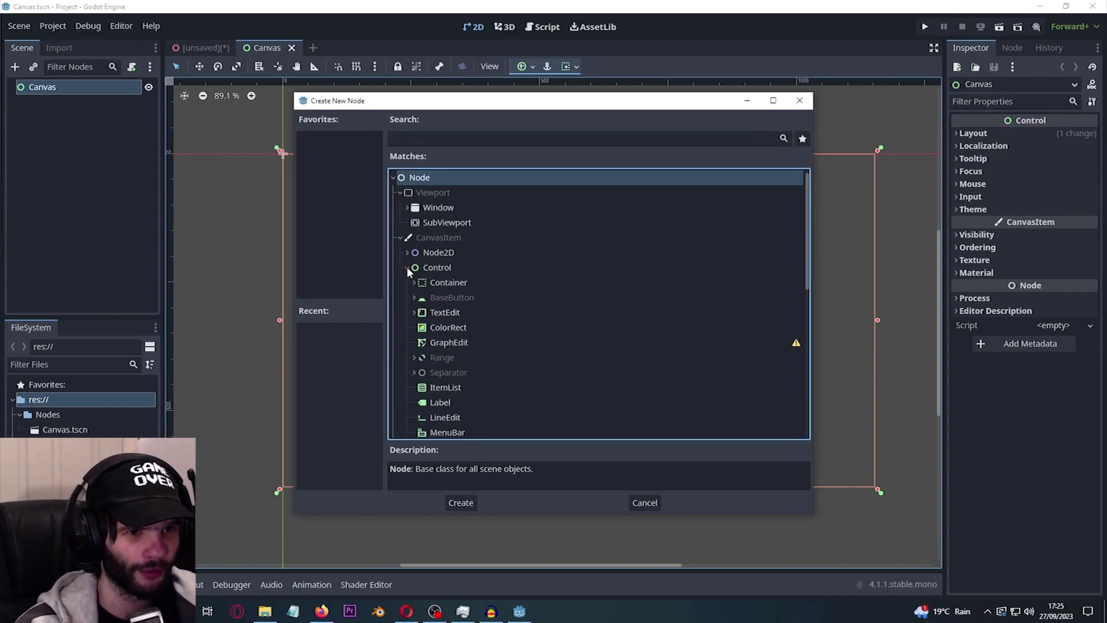
click(461, 282)
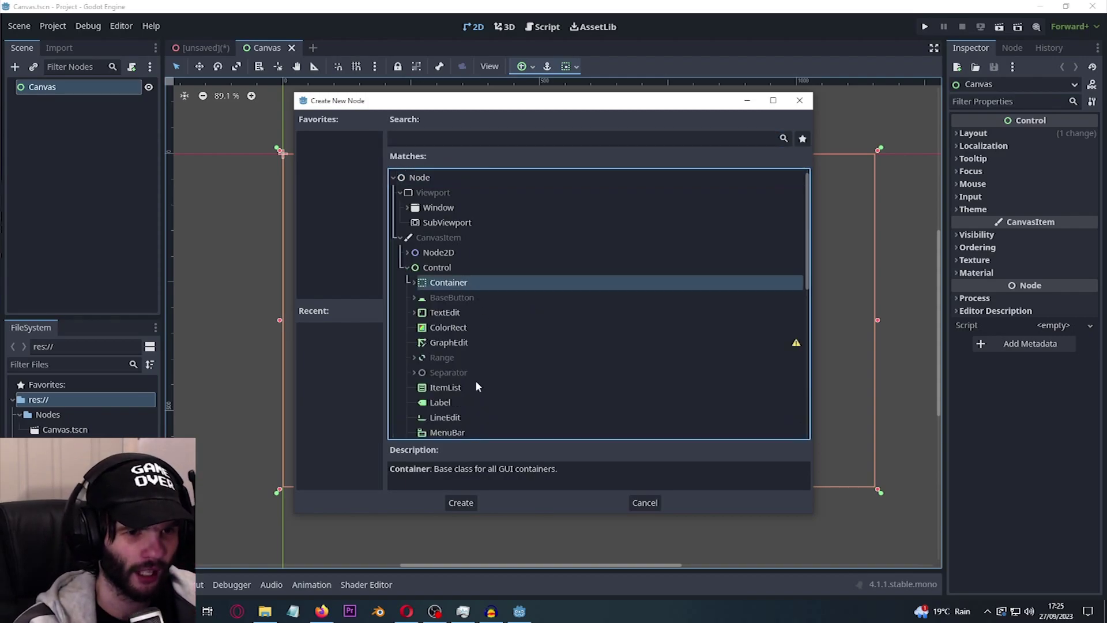
click(461, 503)
drag(306, 177, 877, 489)
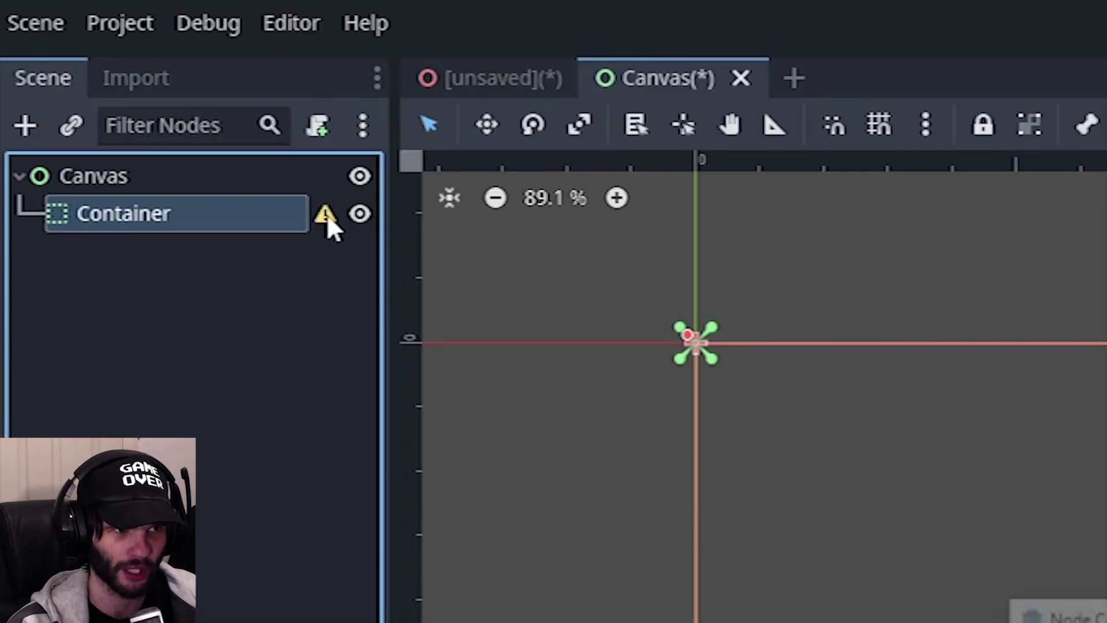
- Read the Container's configuration warning and add a Control child node to the Container
click(135, 102)
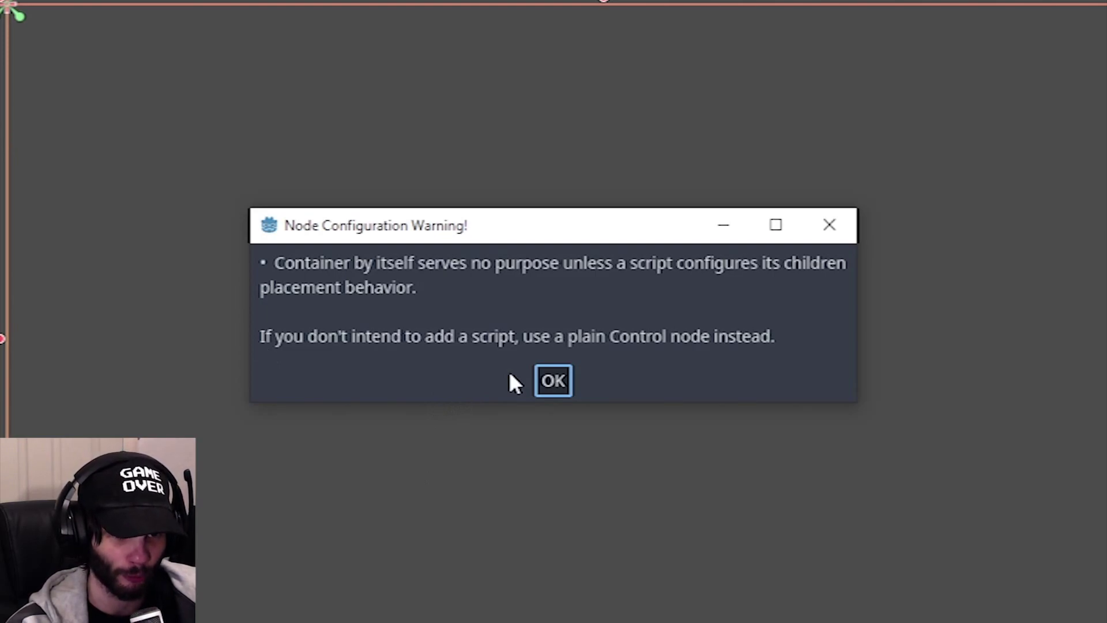
click(566, 375)
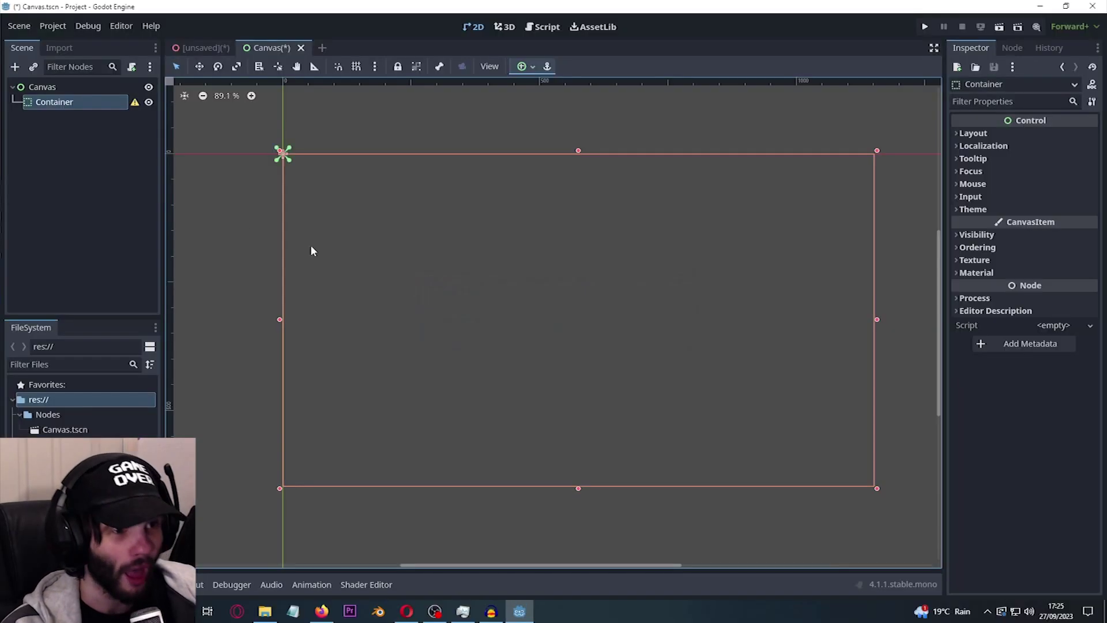
right_click(92, 105)
click(118, 117)
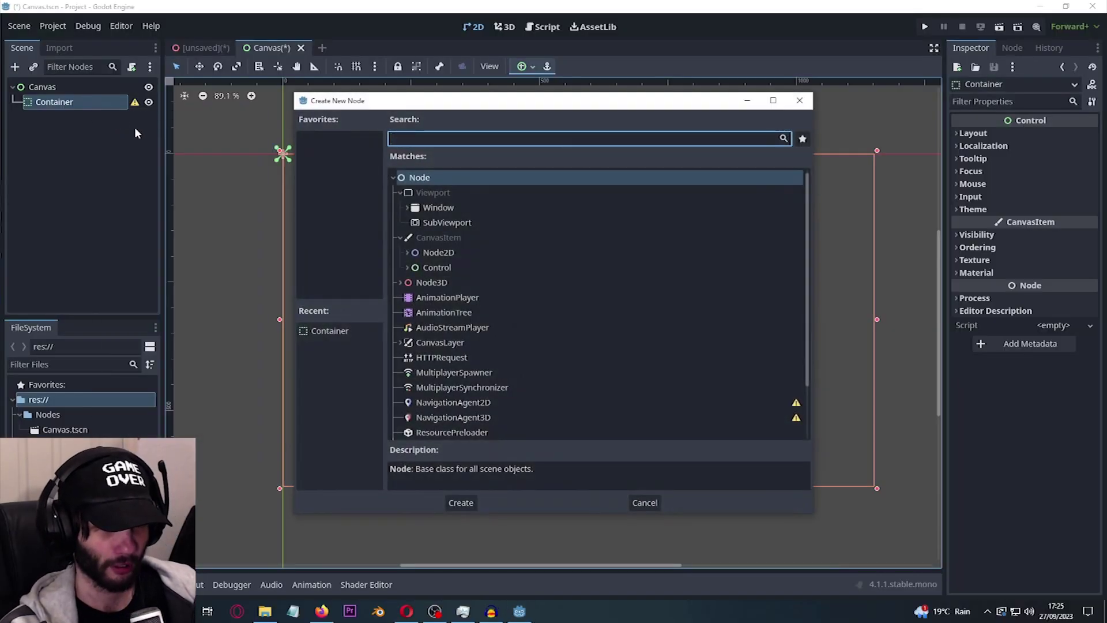
double_click(428, 268)
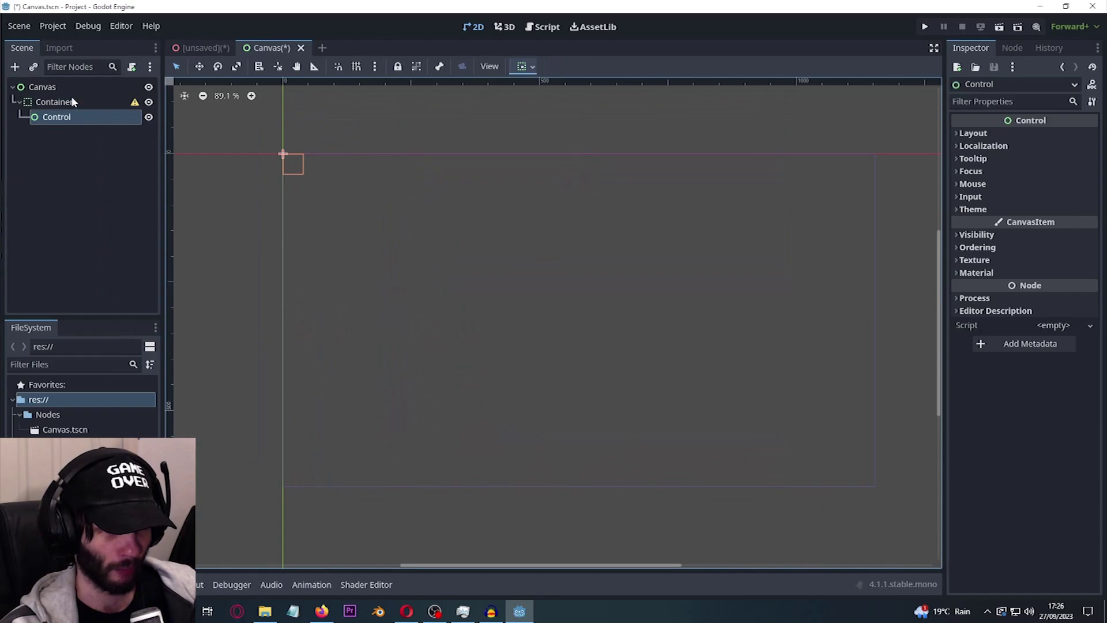
click(127, 114)
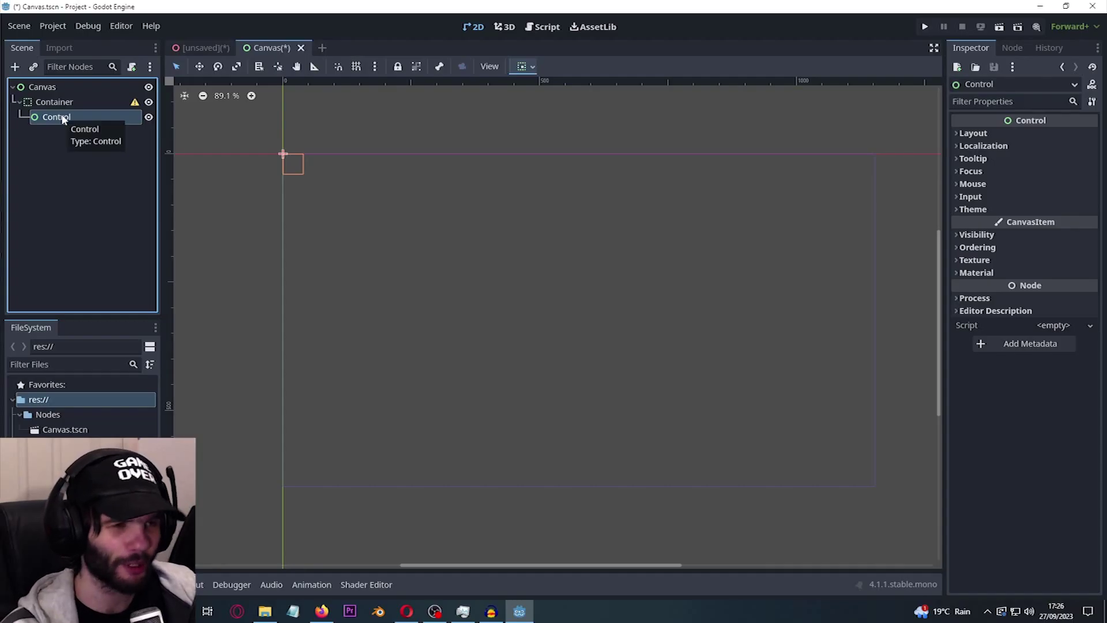
- Delete the Control node and its parent Container from the Canvas scene
key(Delete)
key(Return)
click(77, 103)
key(Delete)
key(Return)
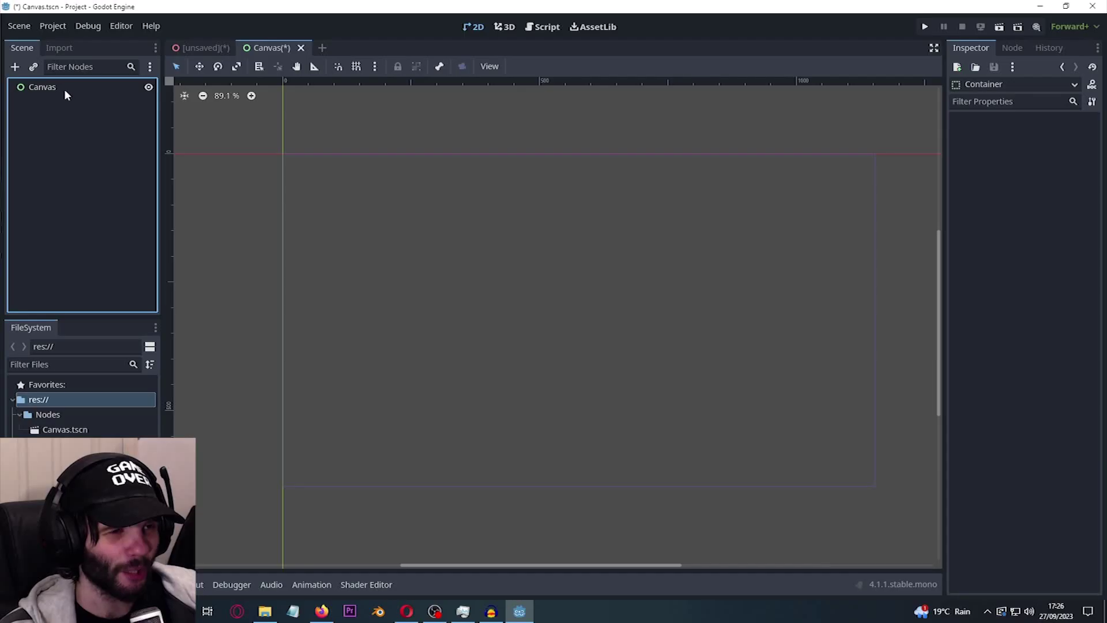
- Search the available node types for text, and add a Label child node to Canvas
right_click(61, 83)
click(89, 94)
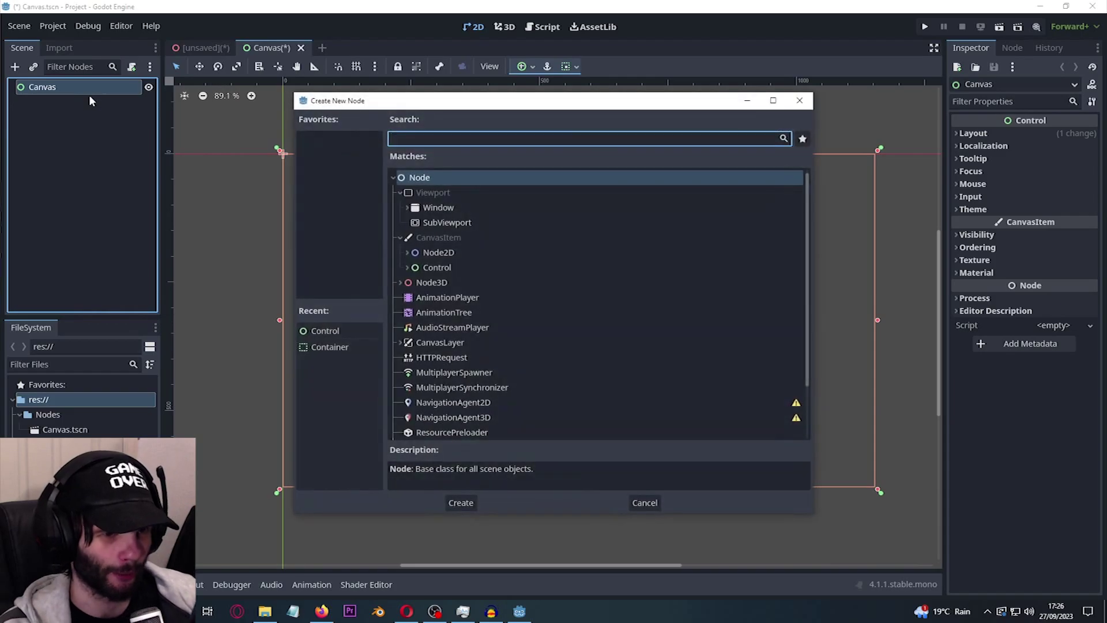
text(txt)
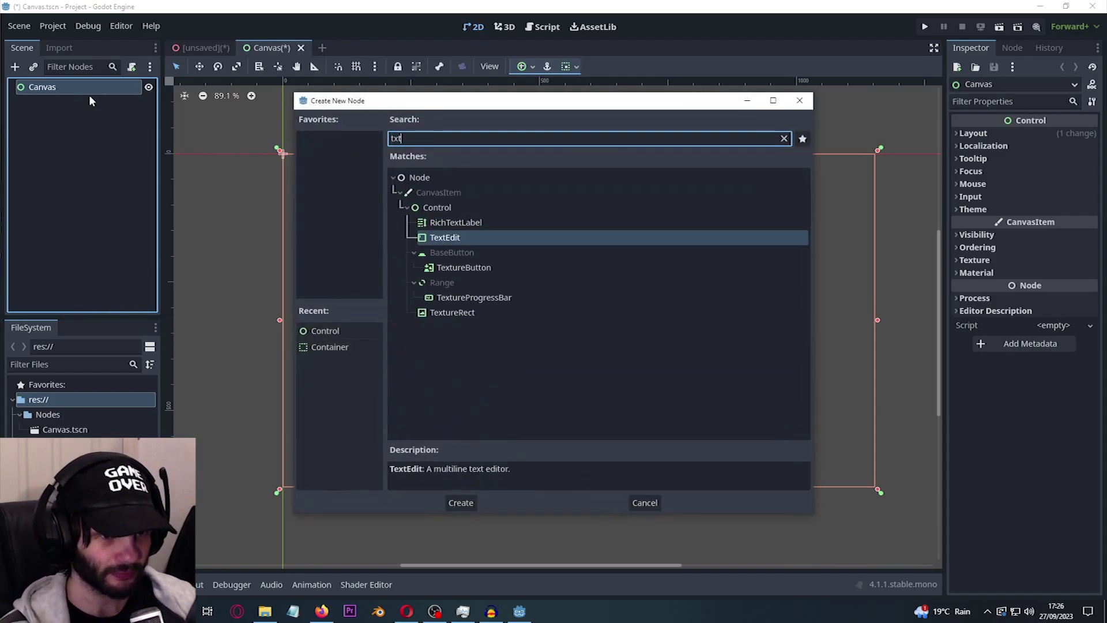
key(BackSpace)
key(BackSpace)
text(ext)
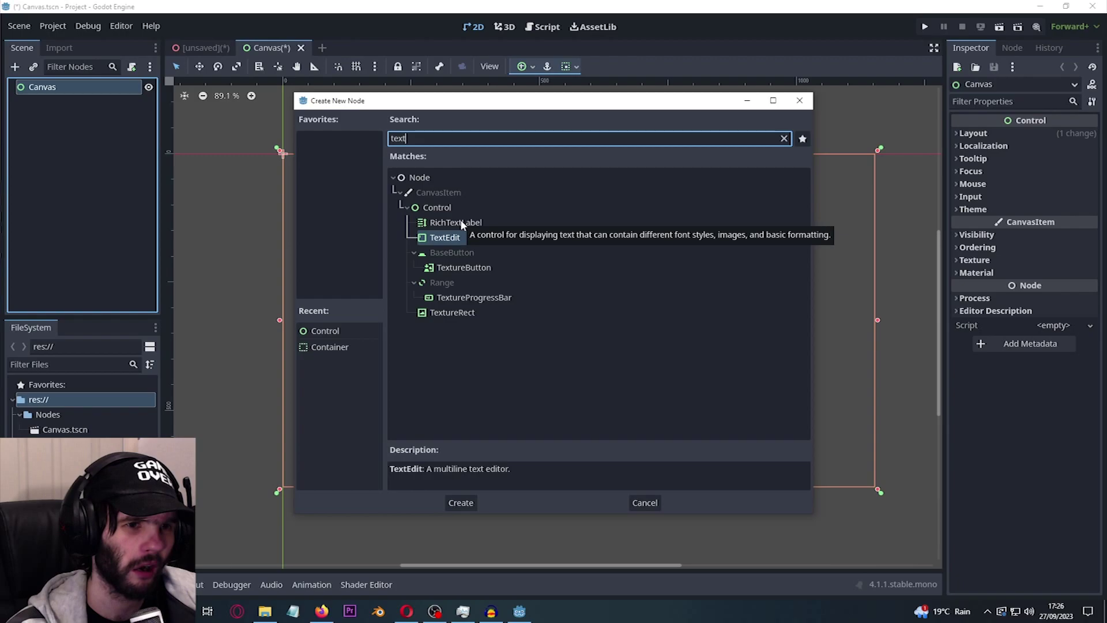
key(BackSpace)
key(BackSpace)
key(BackSpace)
key(BackSpace)
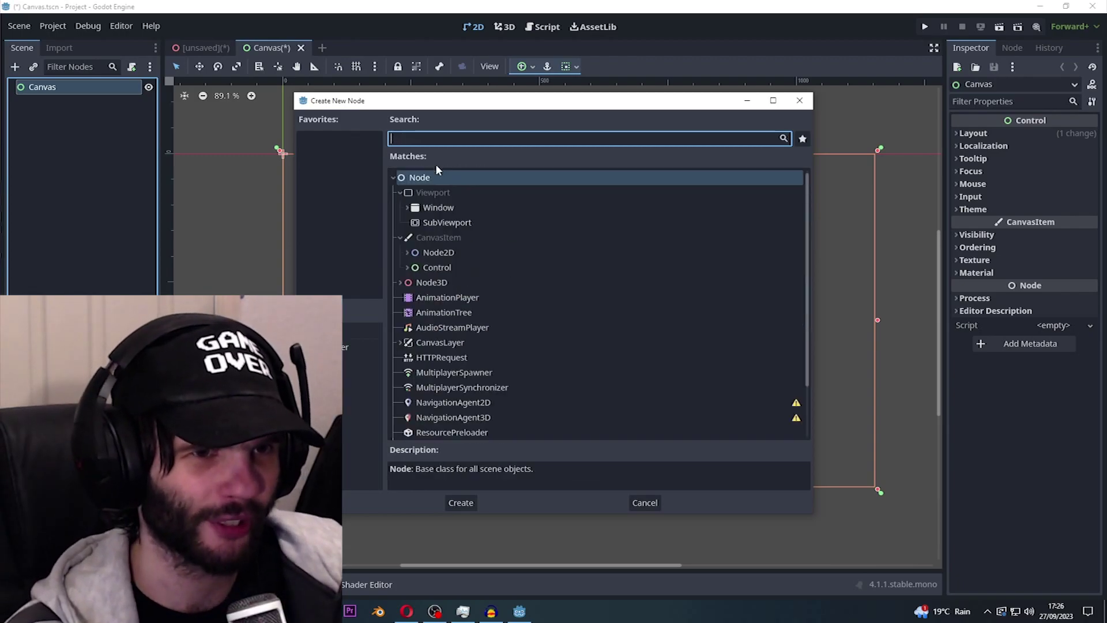
scroll(416, 285, down, 3)
click(445, 335)
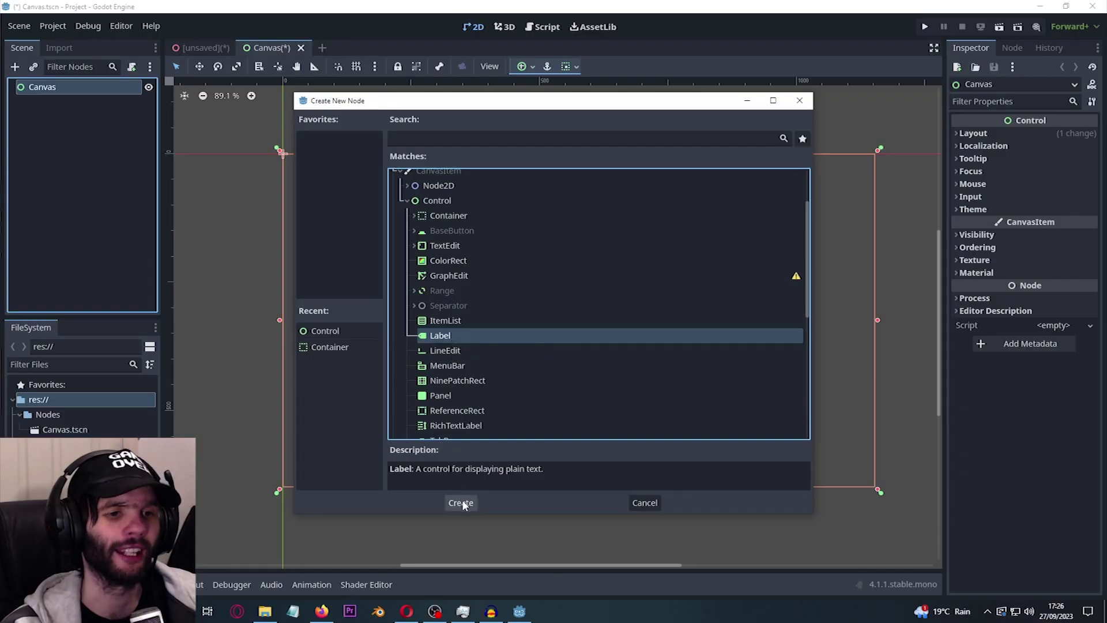
click(462, 501)
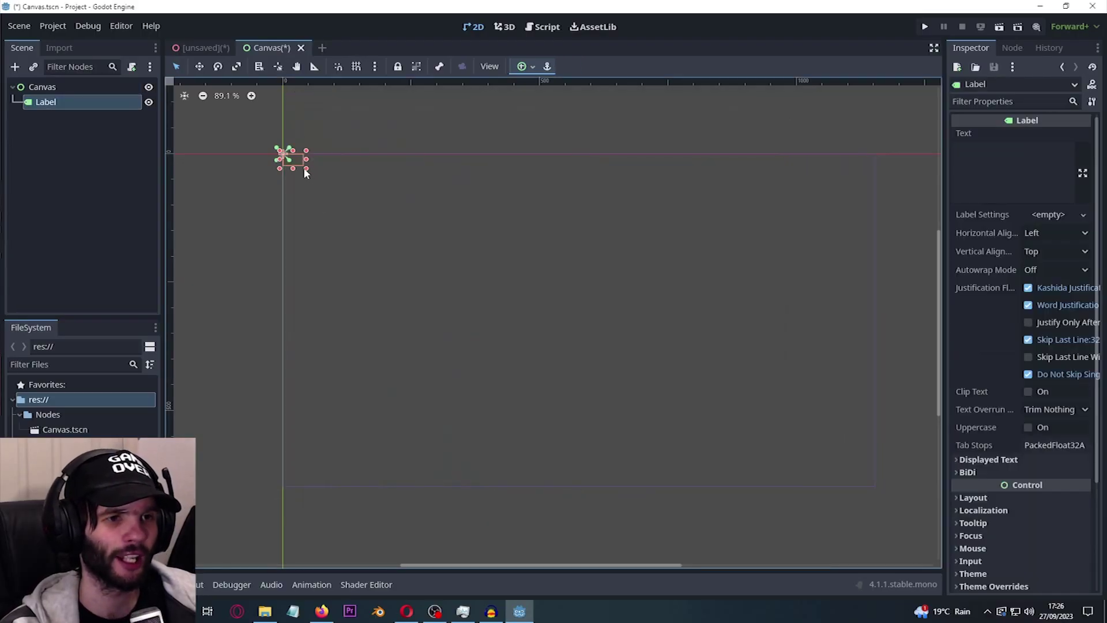
- Enlarge the Label and place it in the upper part of the canvas area, with the text "a random piece of text"
drag(297, 165, 535, 268)
click(1008, 155)
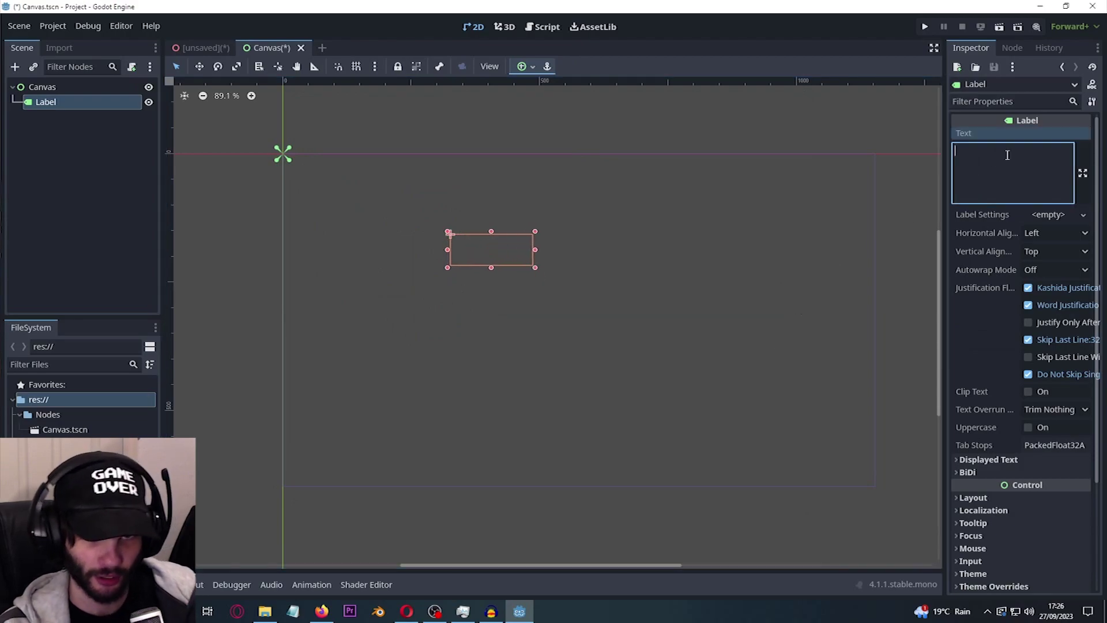
text(a random piece of text)
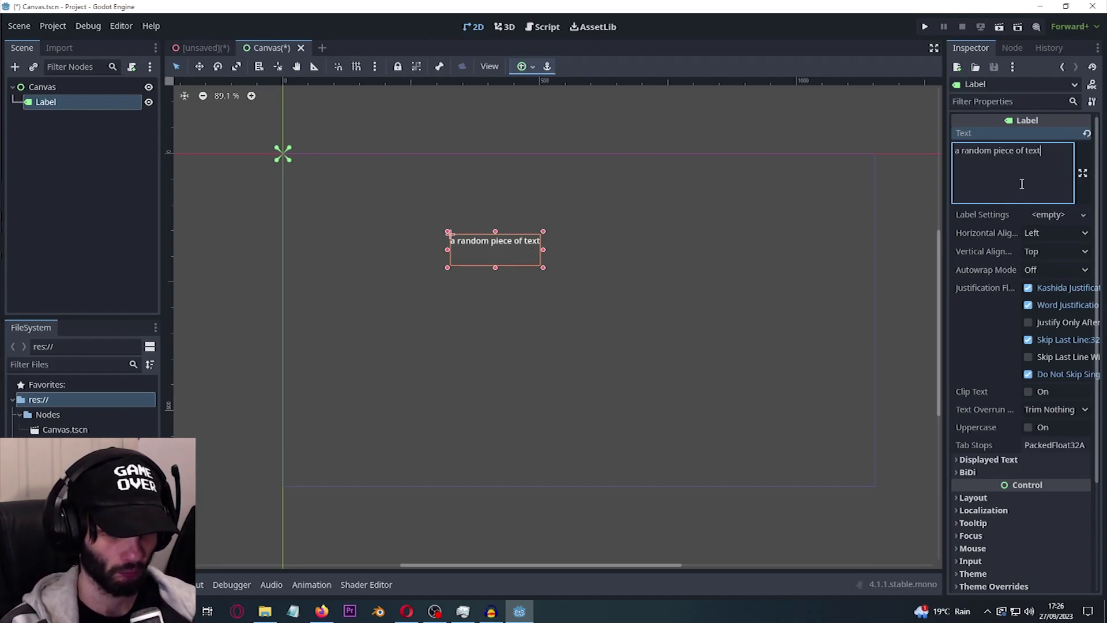
- Try appending extra filler characters to the end of the Label's text, and remove them
text(fdhfdhfdhfdhfdhdf)
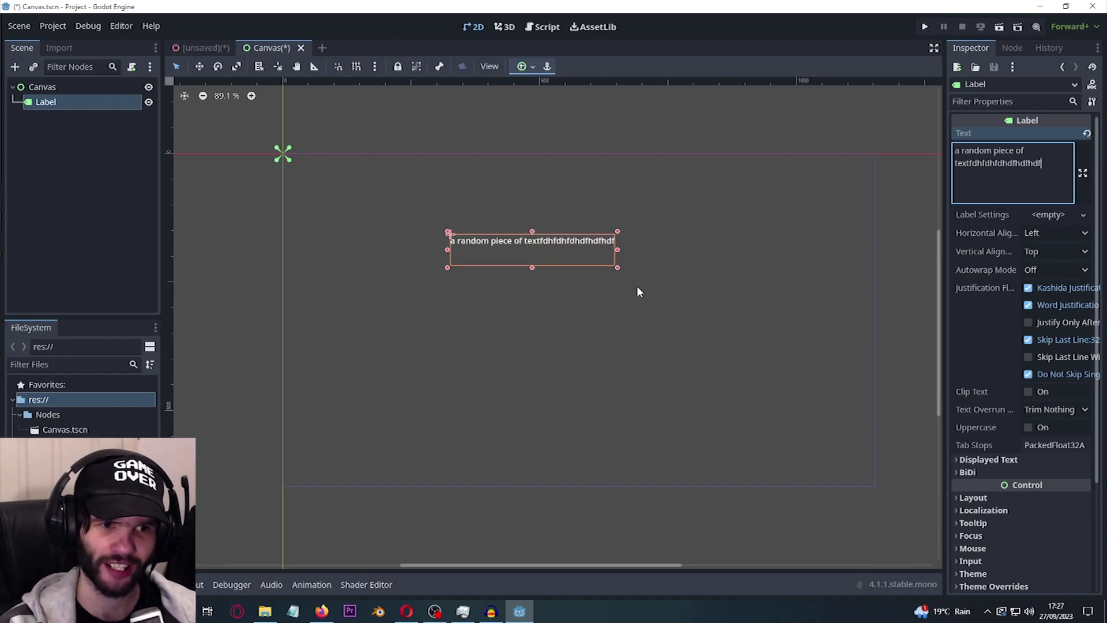
key(BackSpace)
key(BackSpace)
key(BackSpace)
key(BackSpace)
key(BackSpace)
key(BackSpace)
key(BackSpace)
key(BackSpace)
key(BackSpace)
key(BackSpace)
key(BackSpace)
key(BackSpace)
key(BackSpace)
key(BackSpace)
key(BackSpace)
key(BackSpace)
key(BackSpace)
key(BackSpace)
key(BackSpace)
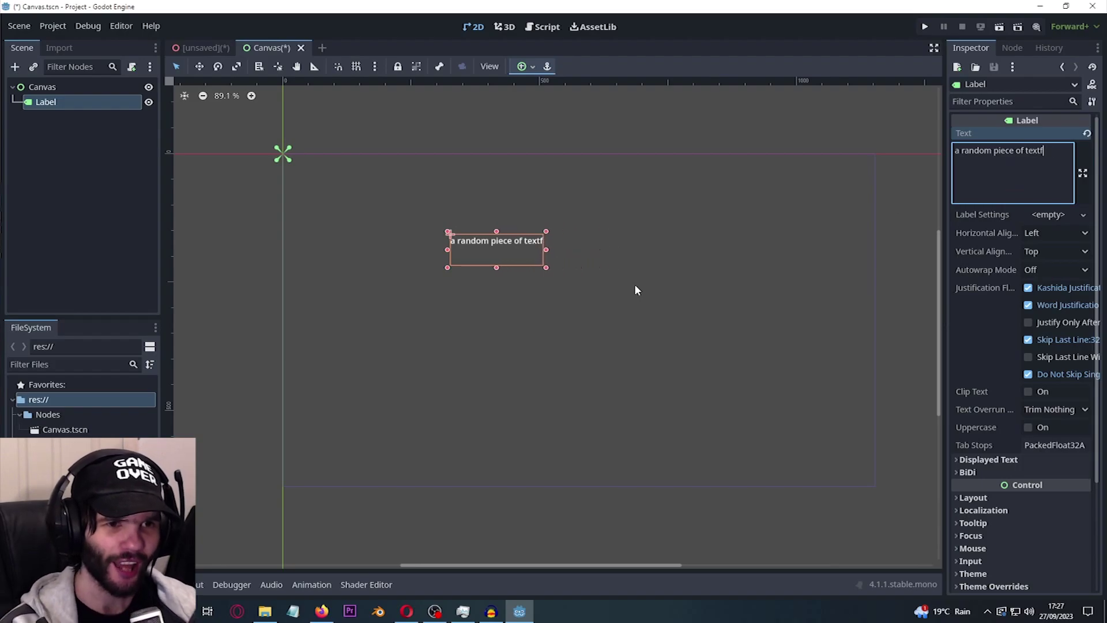
- Complete the Label's text as "a random piece of text." and view its Autowrap Mode options
text(xt)
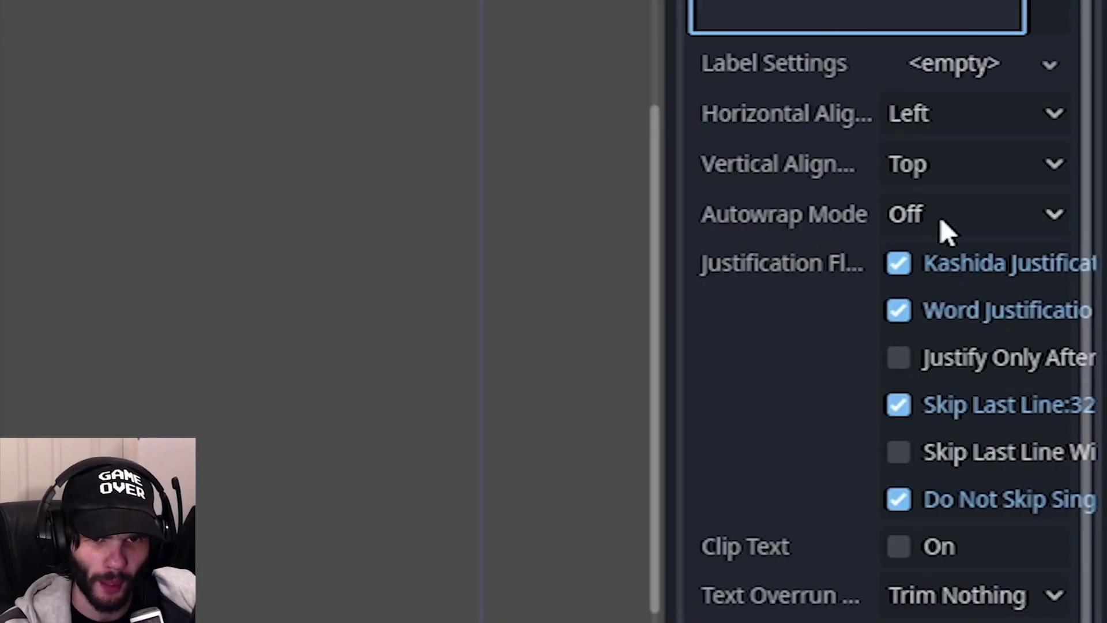
click(948, 233)
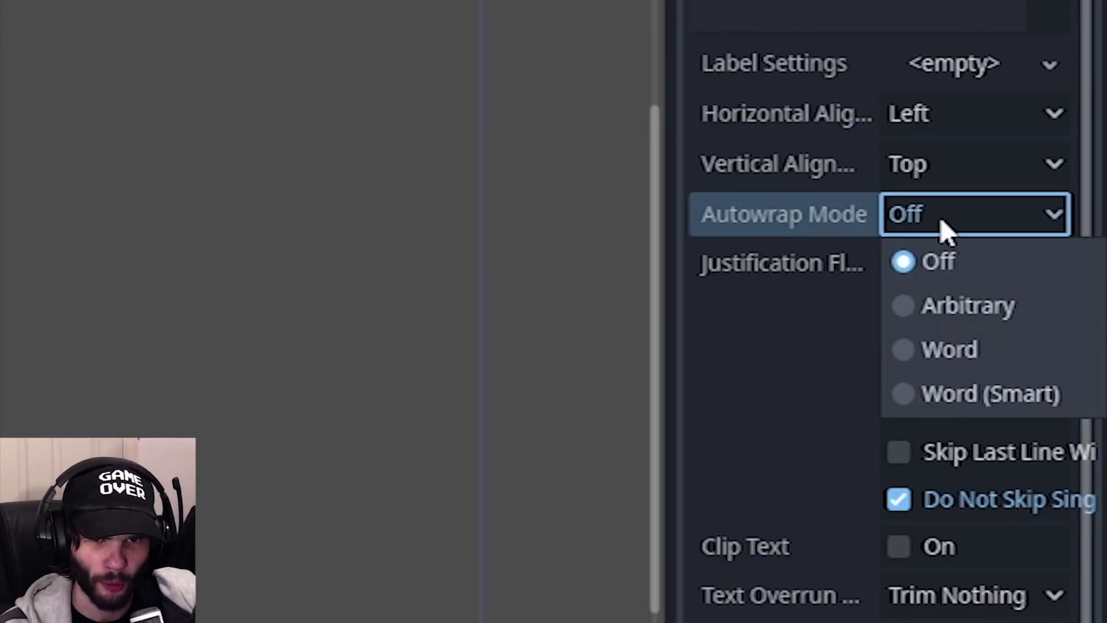
click(948, 233)
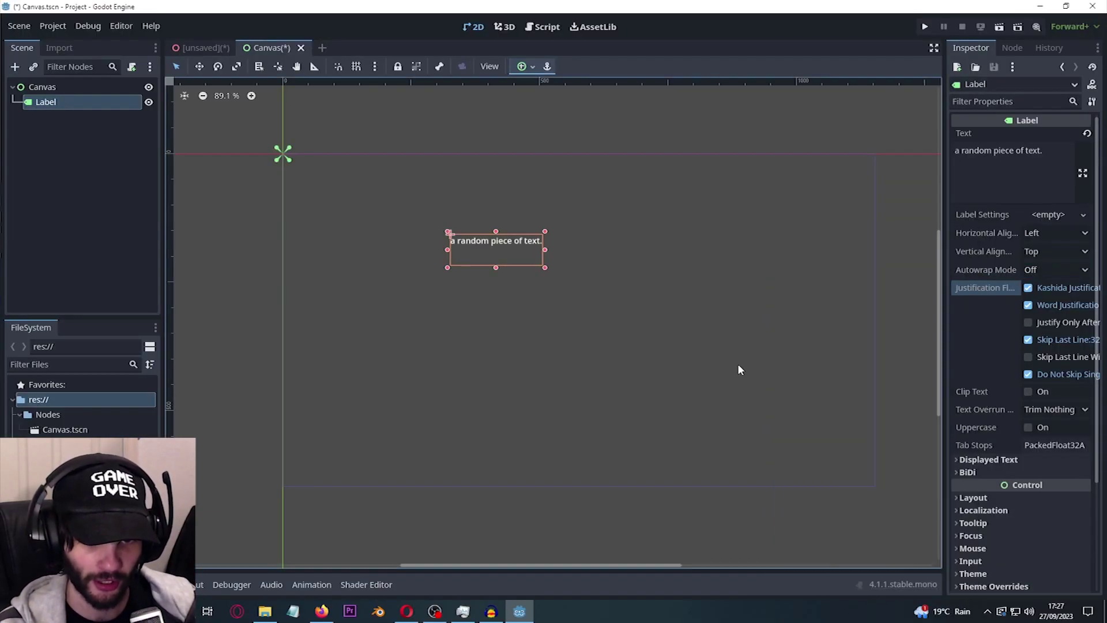
click(985, 178)
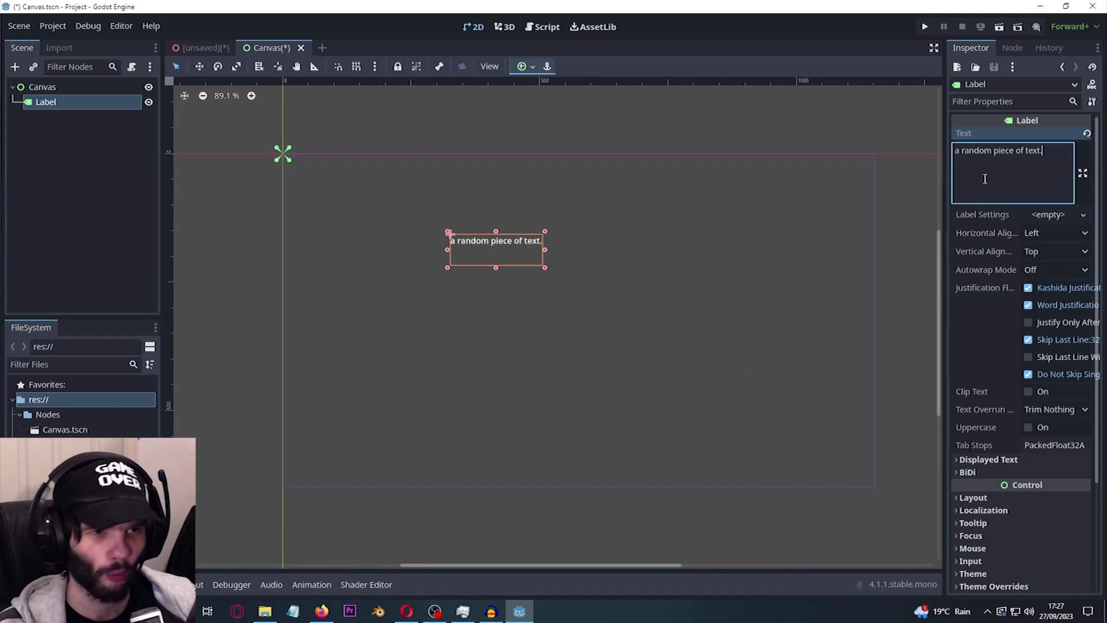
- Save the Canvas scene, and save the unsaved 3D scene as 3DScene.tscn in the Nodes folder
click(98, 218)
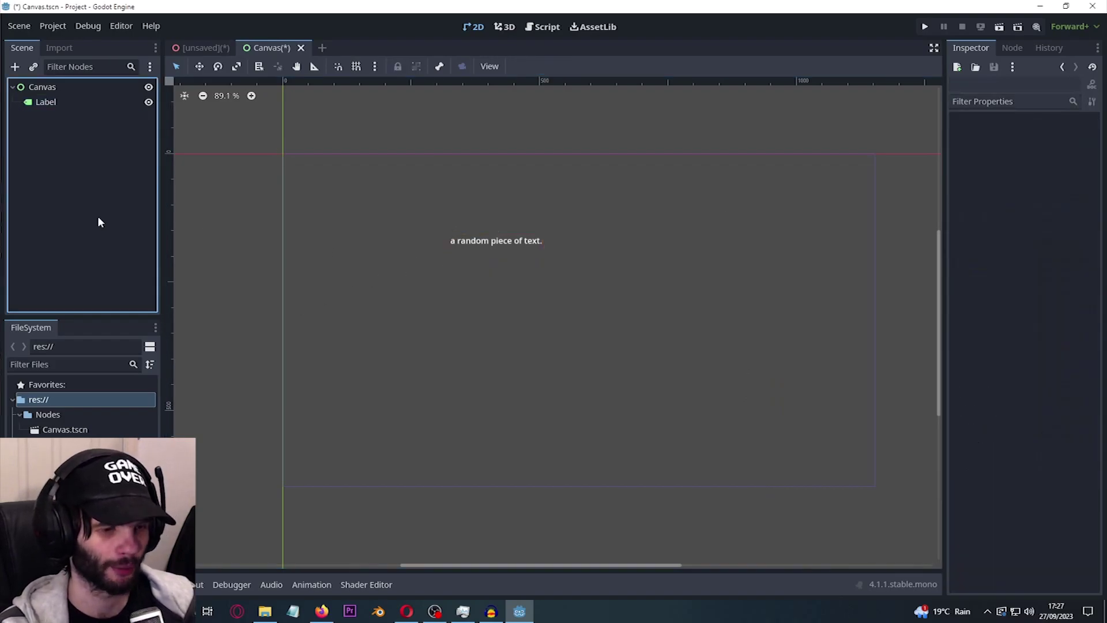
key(ctrl+s)
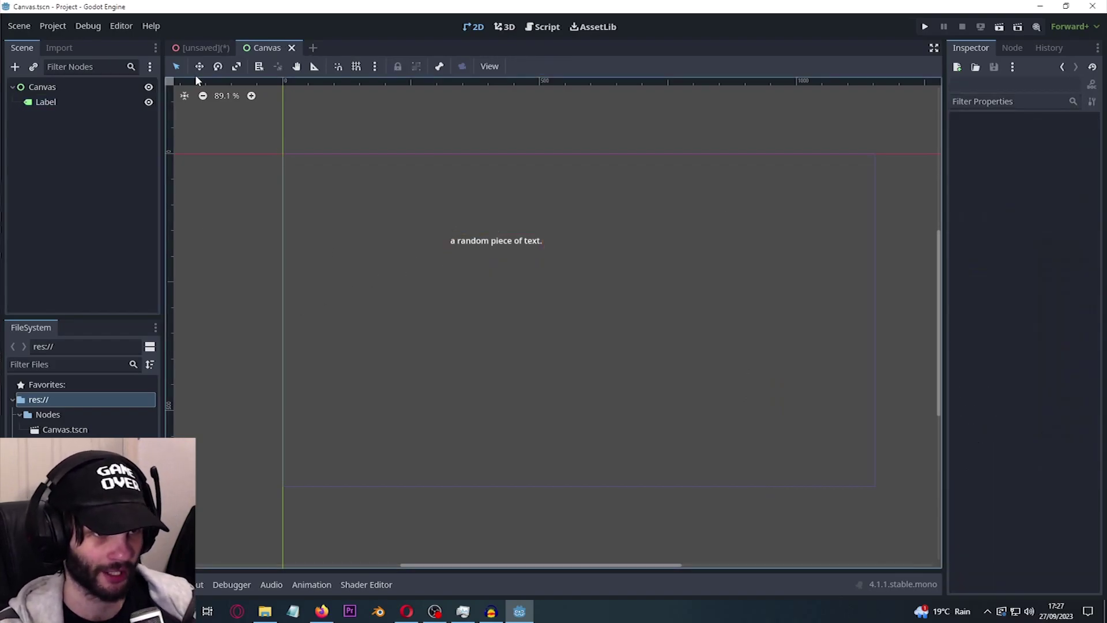
click(206, 44)
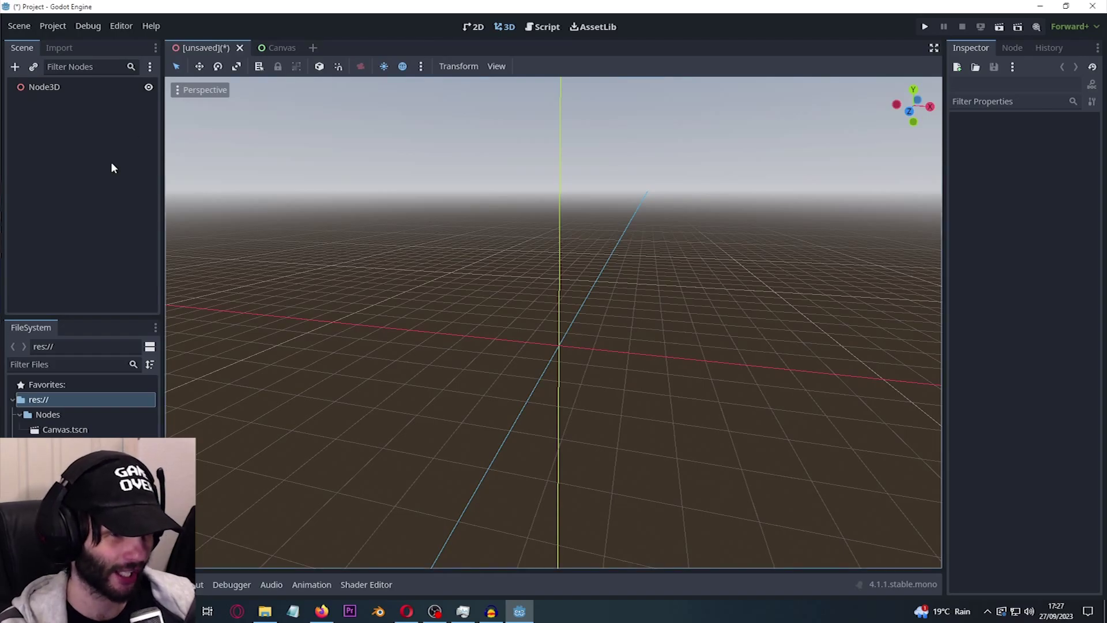
key(ctrl+s)
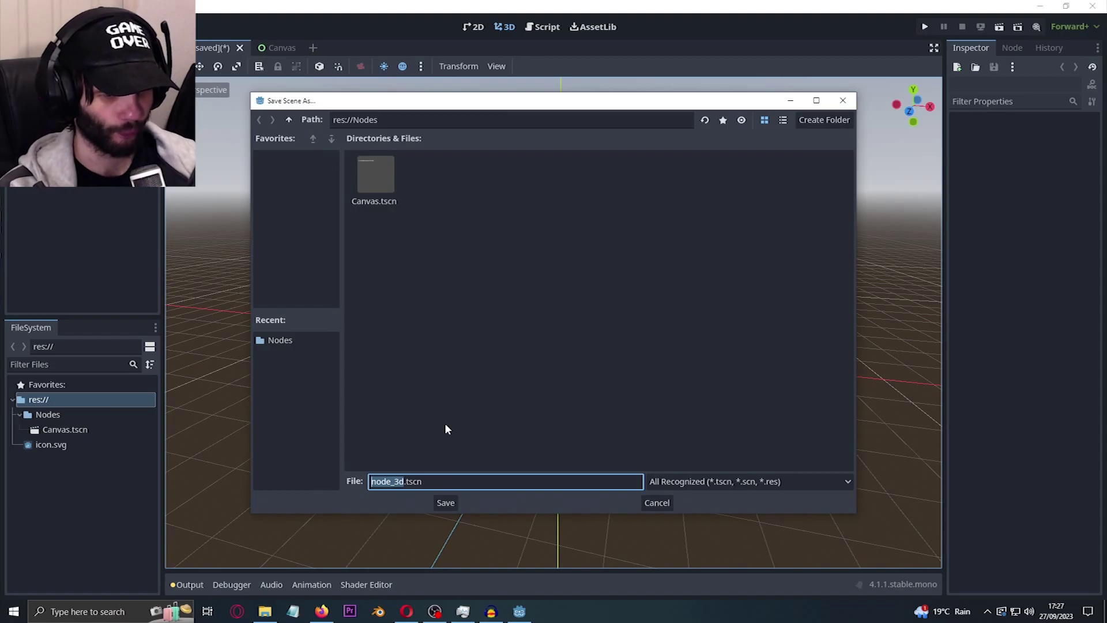
text(3D)
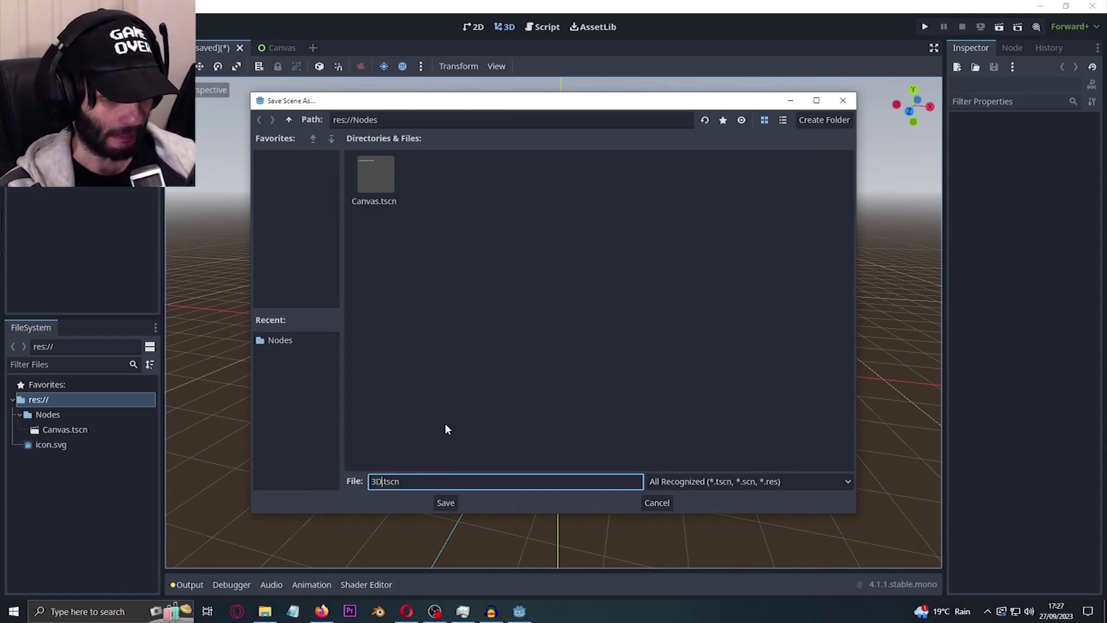
text(Scene)
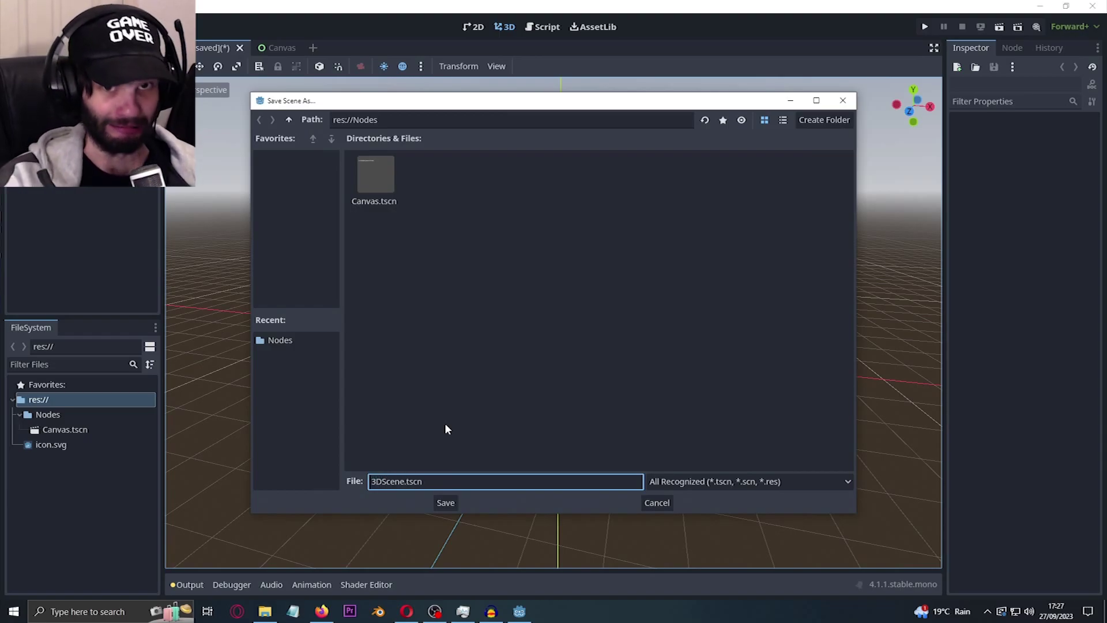
click(448, 503)
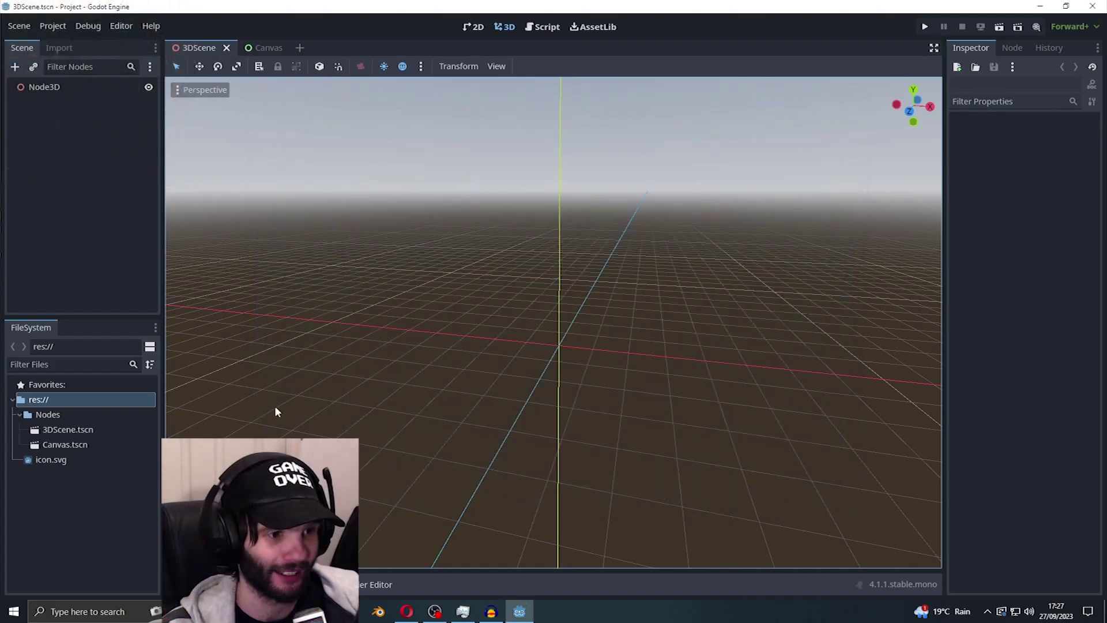
- Instantiate Canvas.tscn as a child of the Node3D root in 3DScene
drag(68, 442, 59, 95)
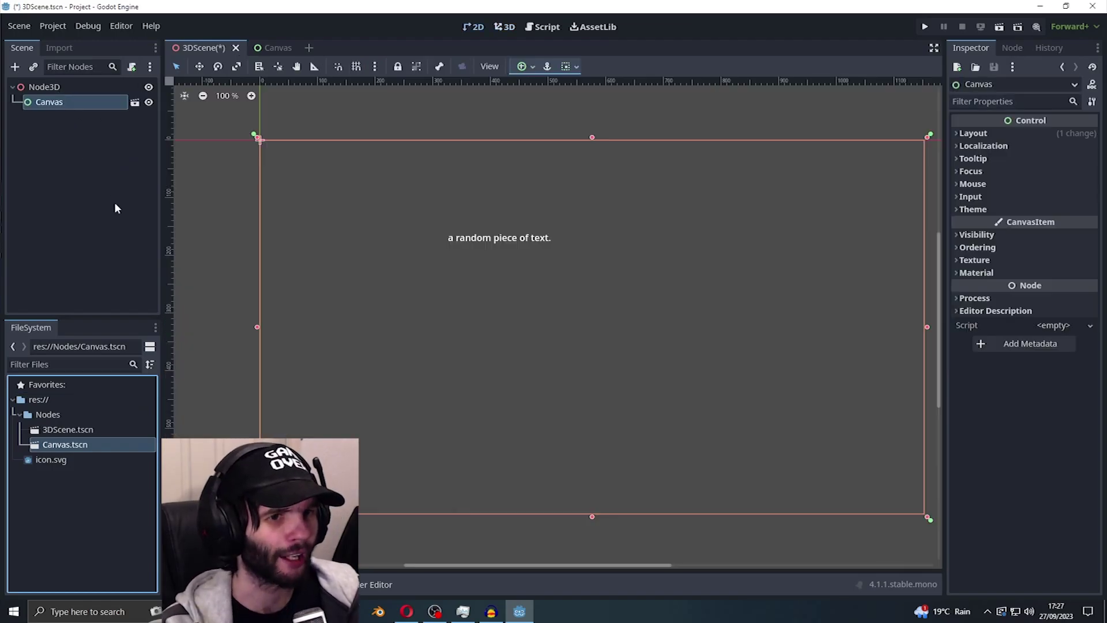
click(79, 89)
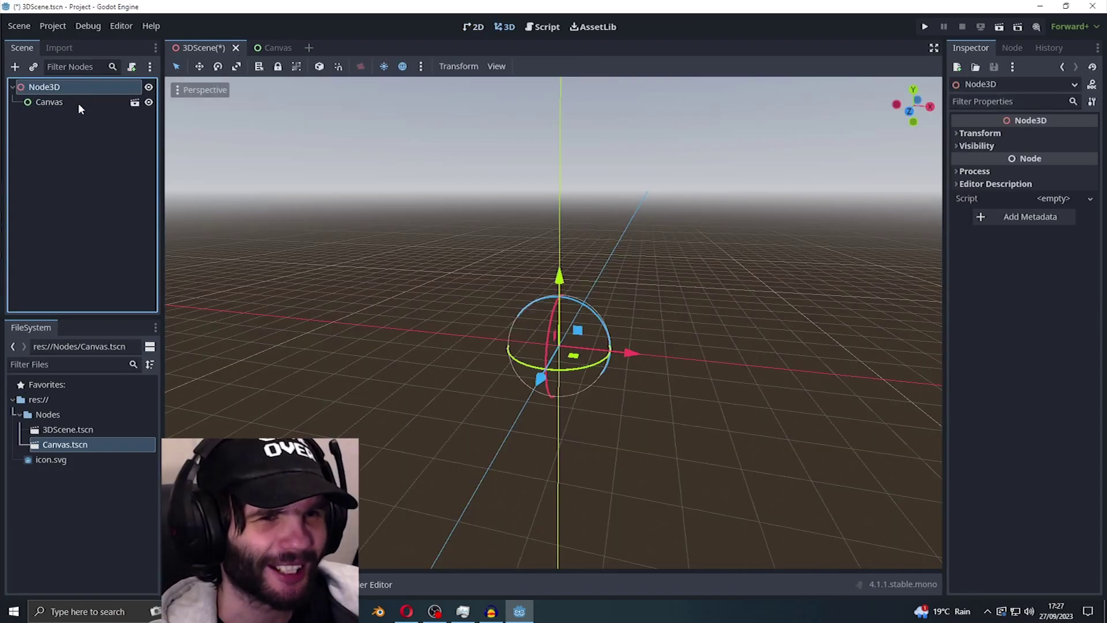
click(77, 102)
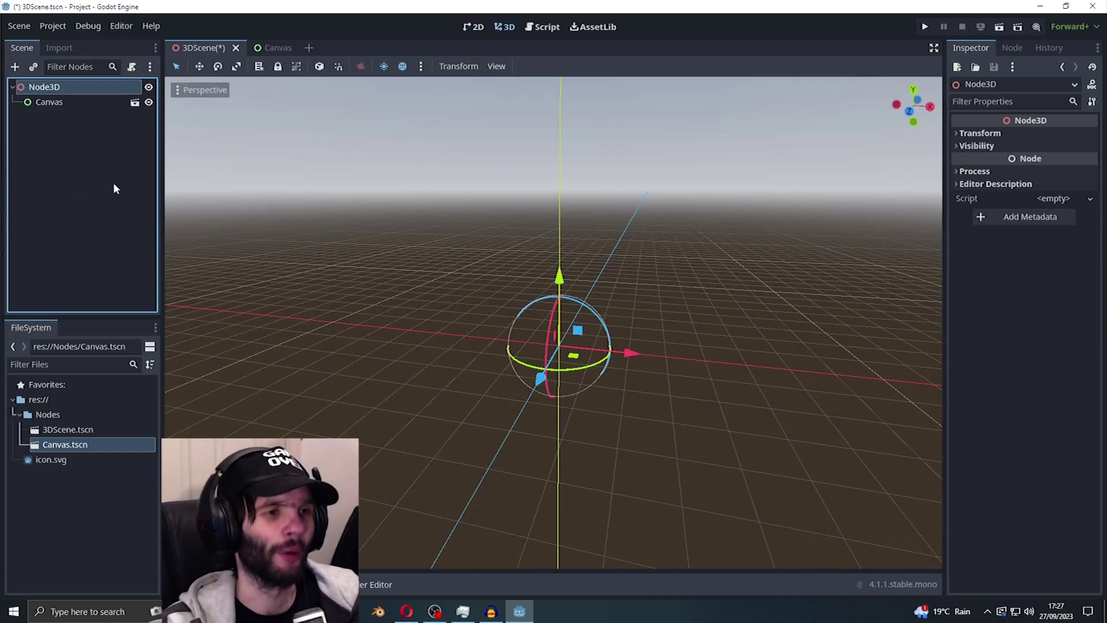
- Add a Camera3D as a child of the Node3D root and move it back from the origin along the positive Z axis
right_click(56, 91)
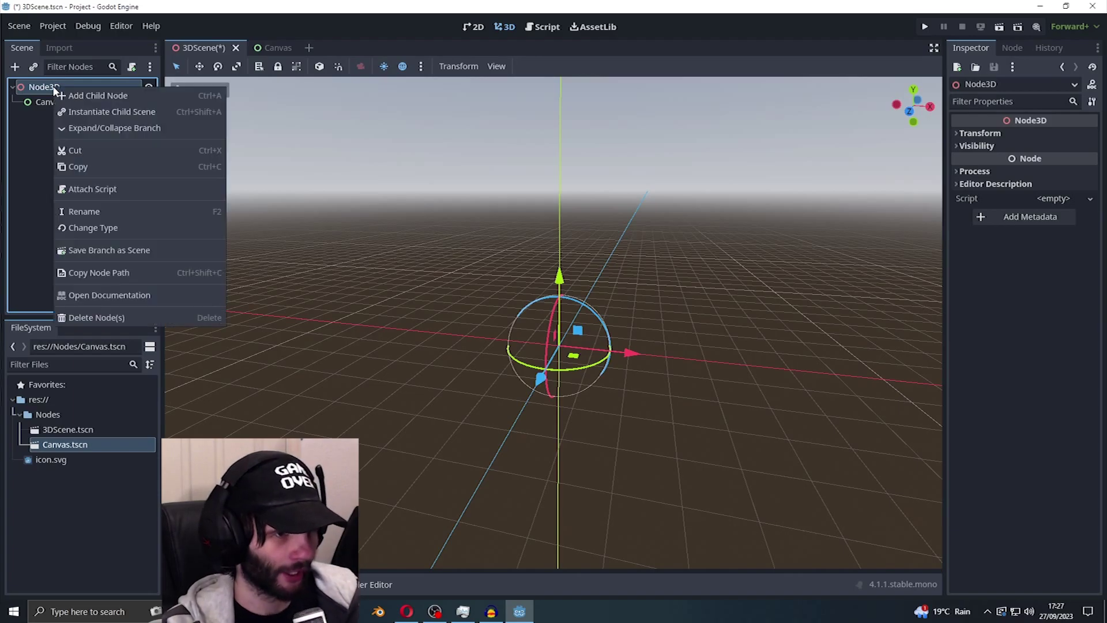
click(89, 94)
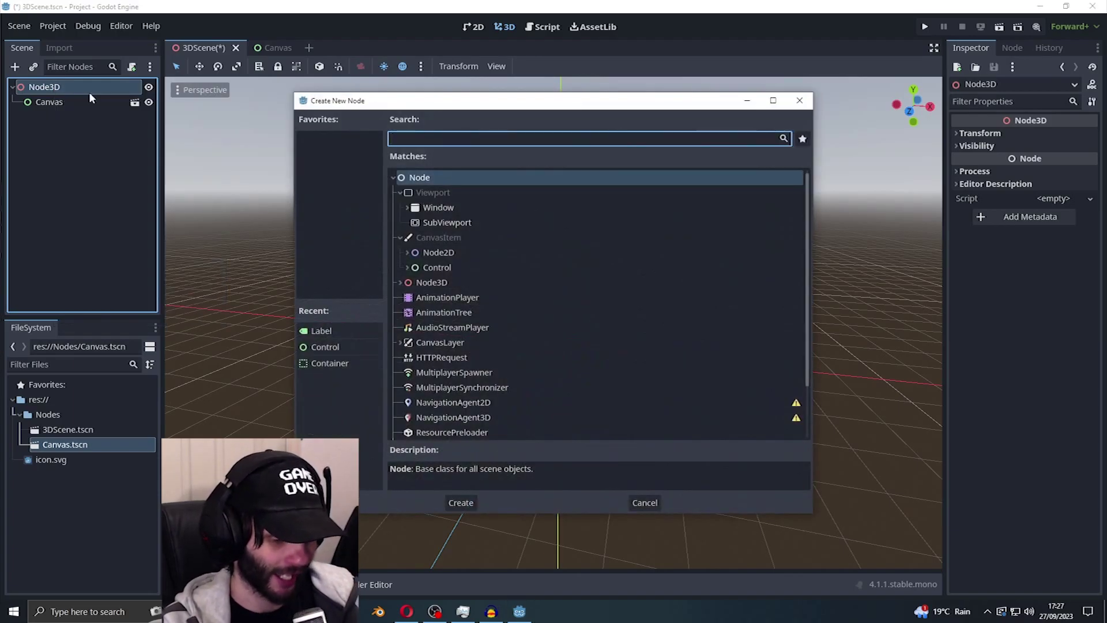
text(cam)
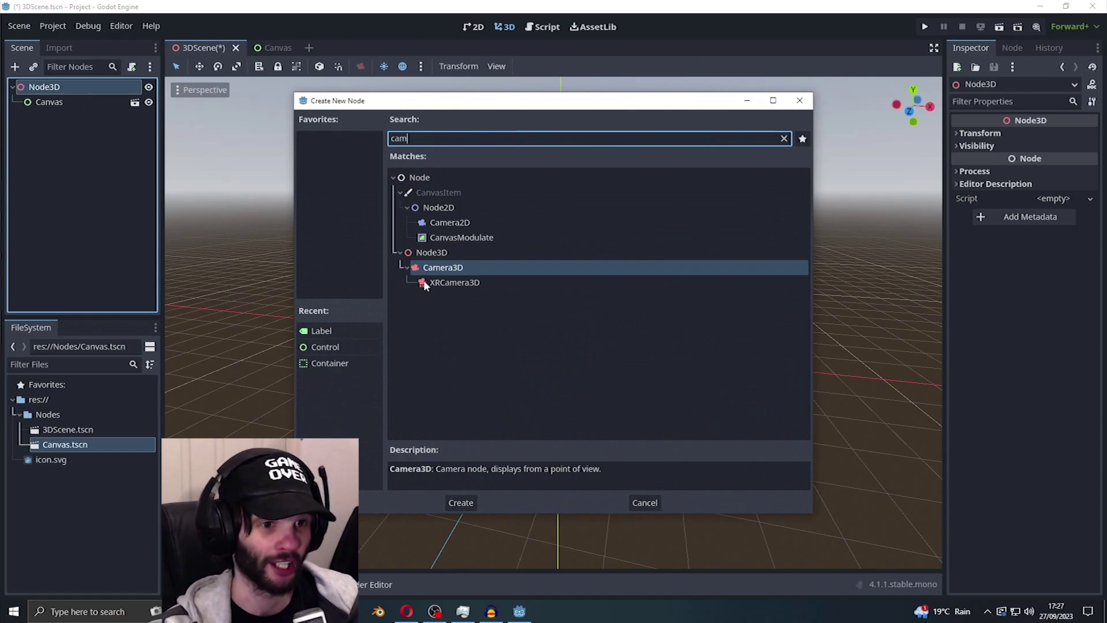
double_click(452, 269)
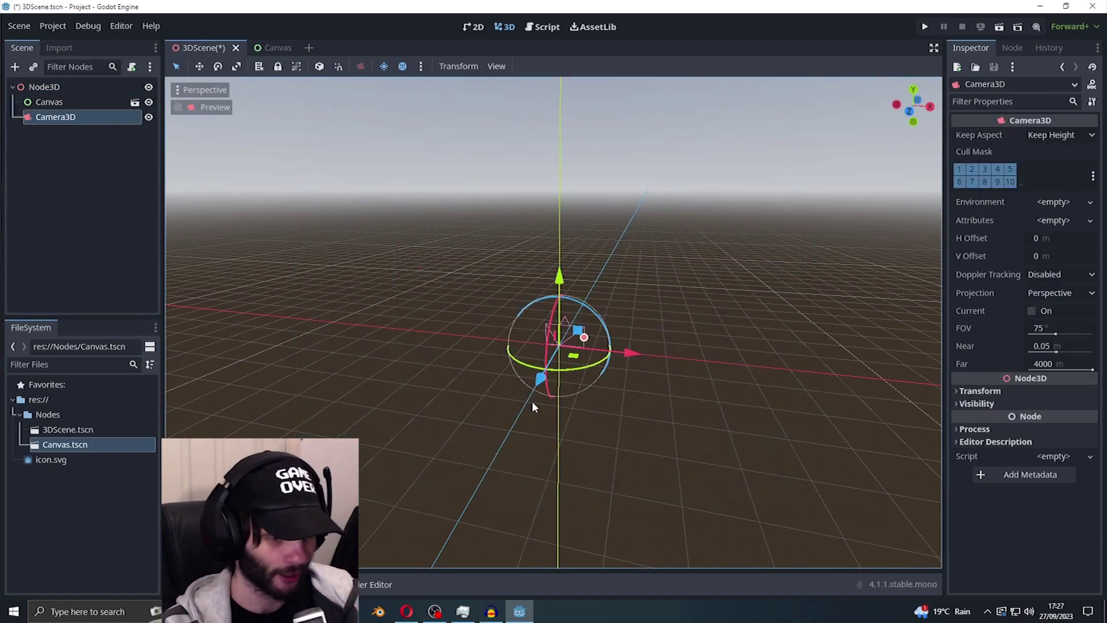
middle_drag(548, 369, 621, 410)
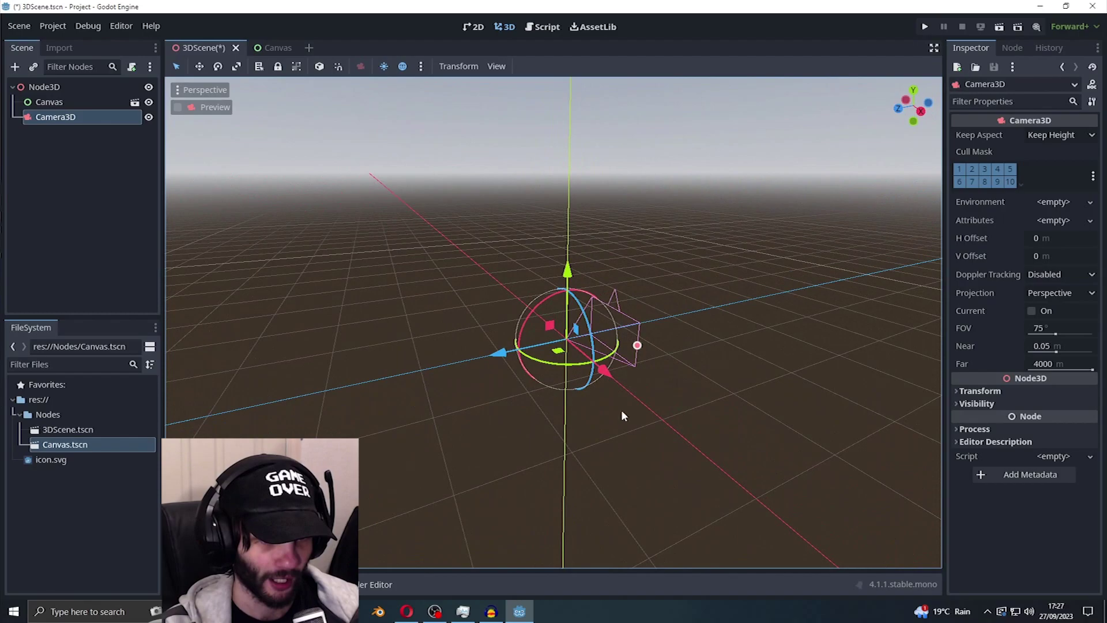
drag(499, 353, 354, 386)
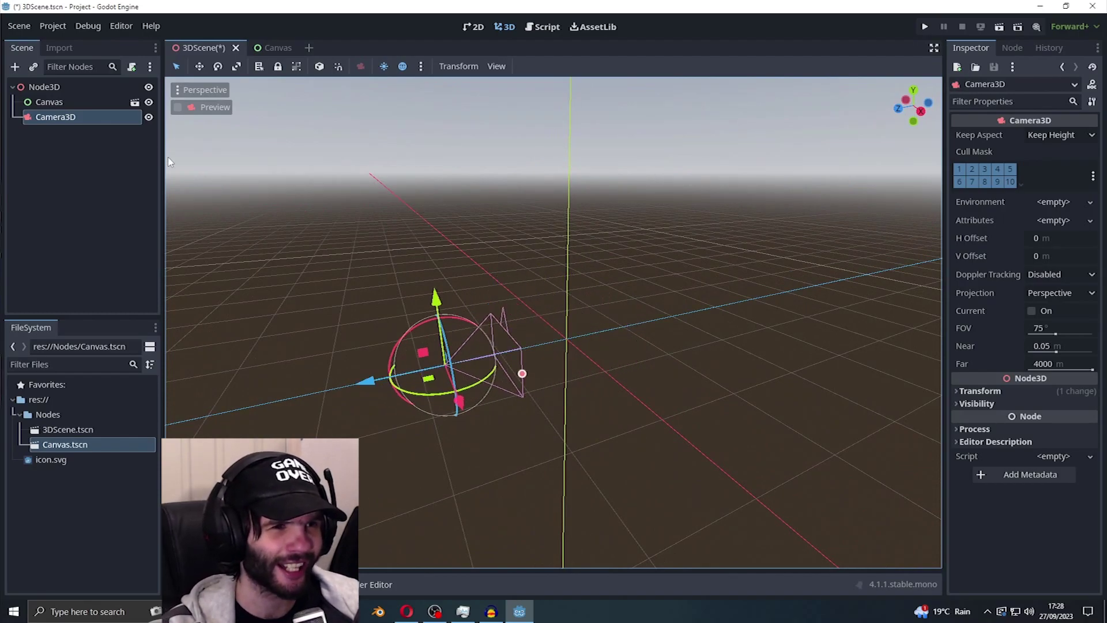
- Run the project with 3DScene.tscn as its main scene, and close the game window
click(925, 27)
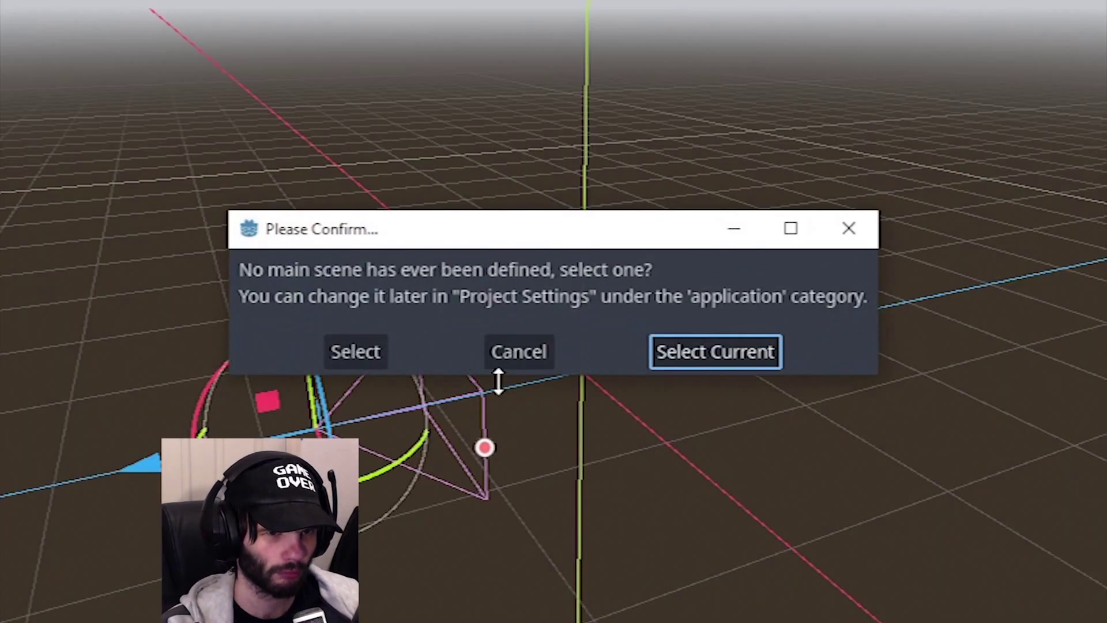
click(346, 350)
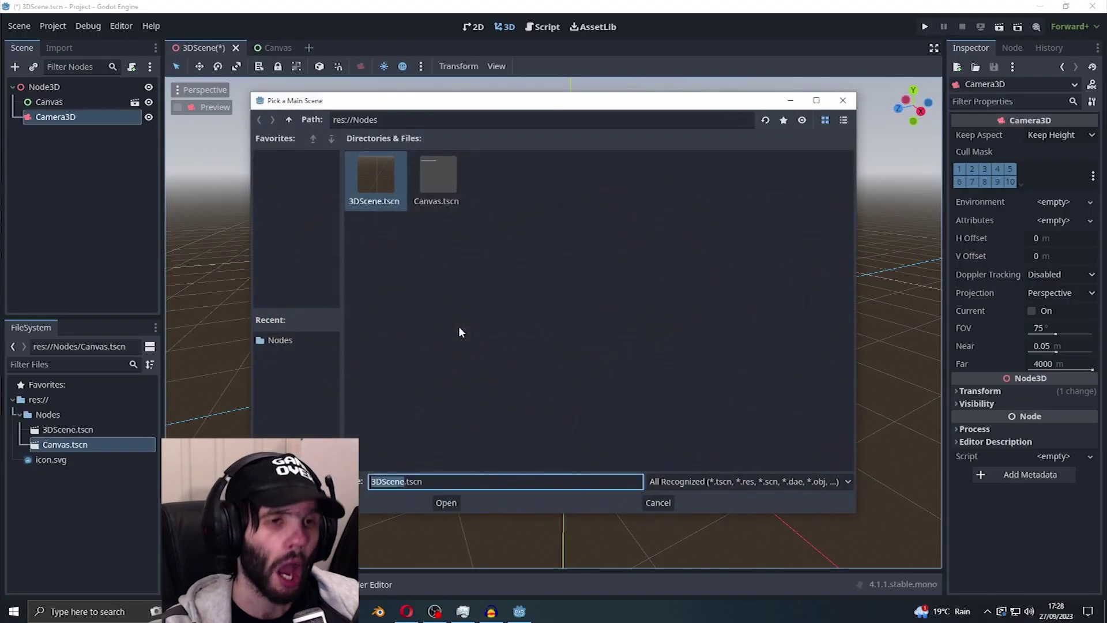
click(443, 503)
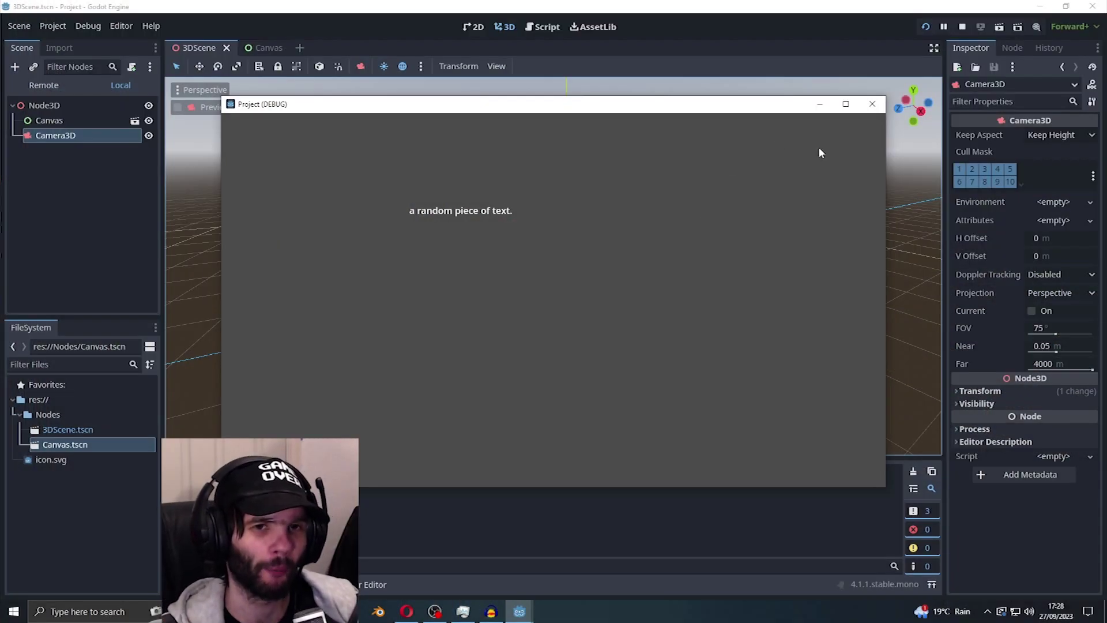
click(873, 105)
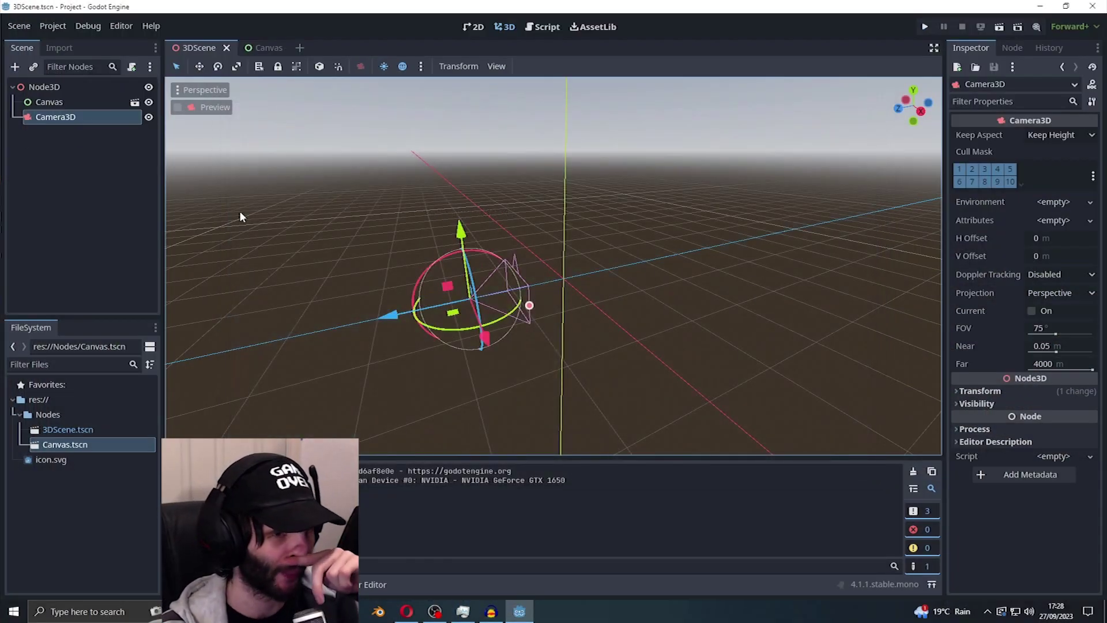
- Add the preview environment and the preview sun to the 3D scene as nodes, using their default settings
right_drag(763, 166, 662, 171)
right_drag(689, 210, 689, 243)
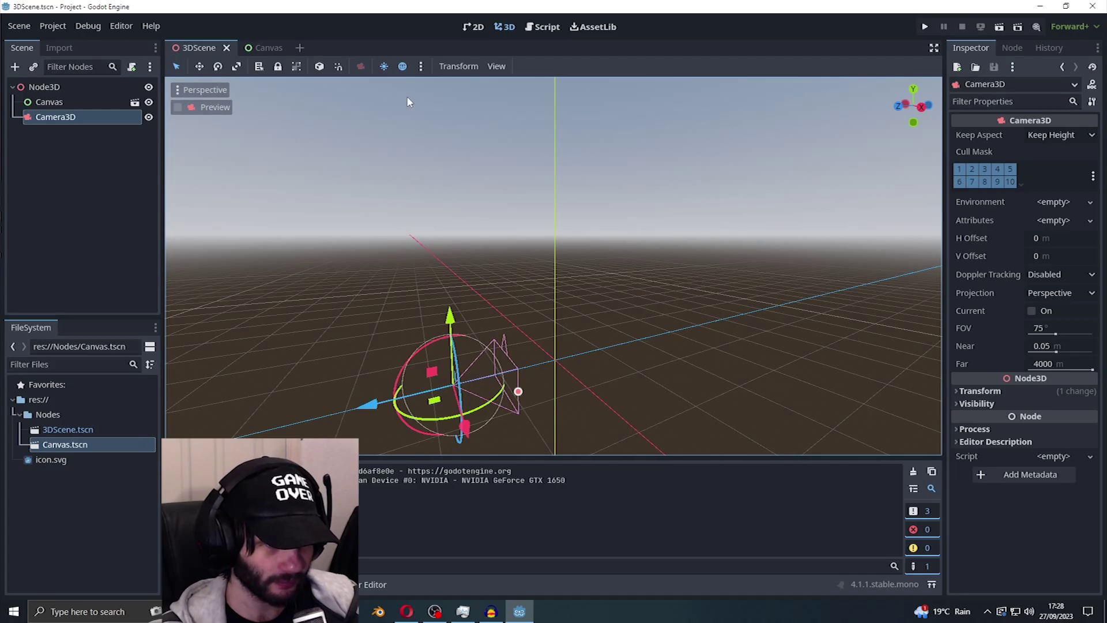
click(402, 67)
click(404, 67)
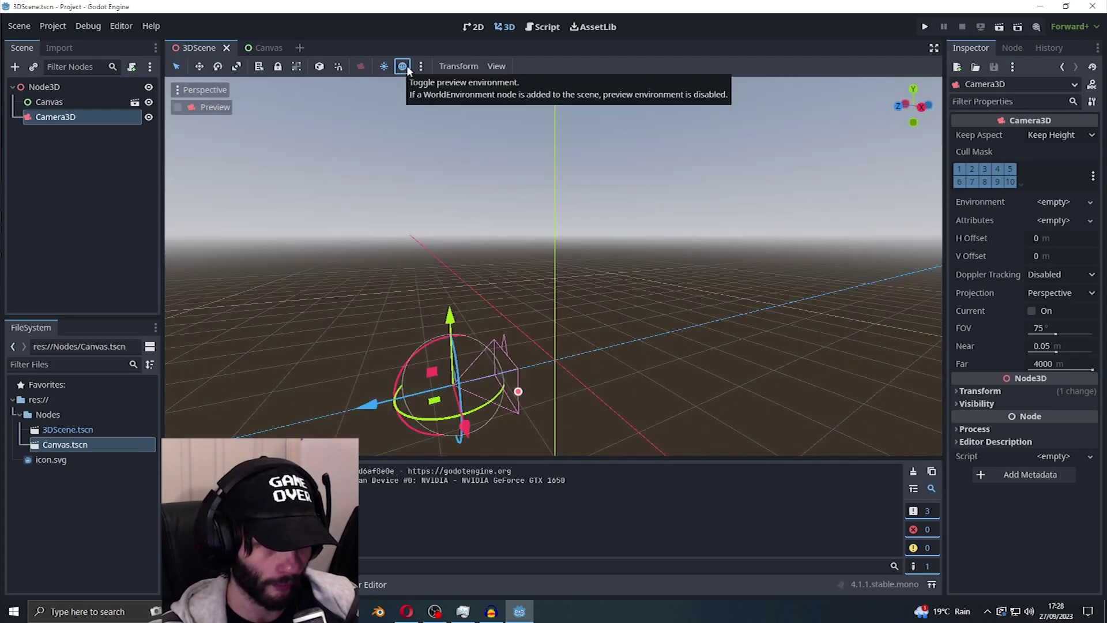
click(420, 67)
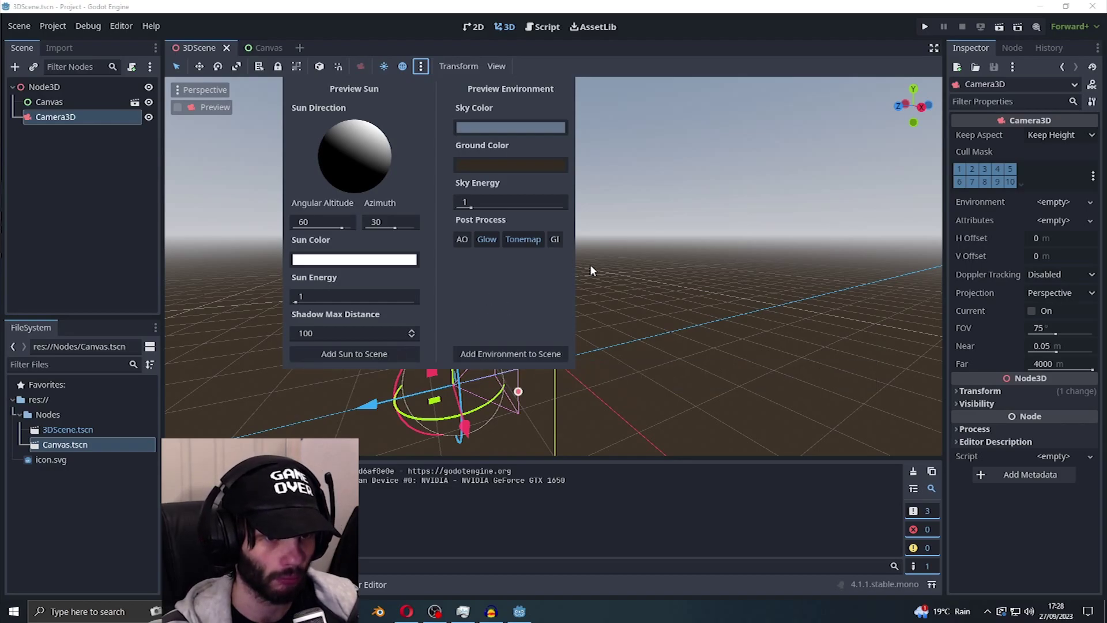
click(506, 354)
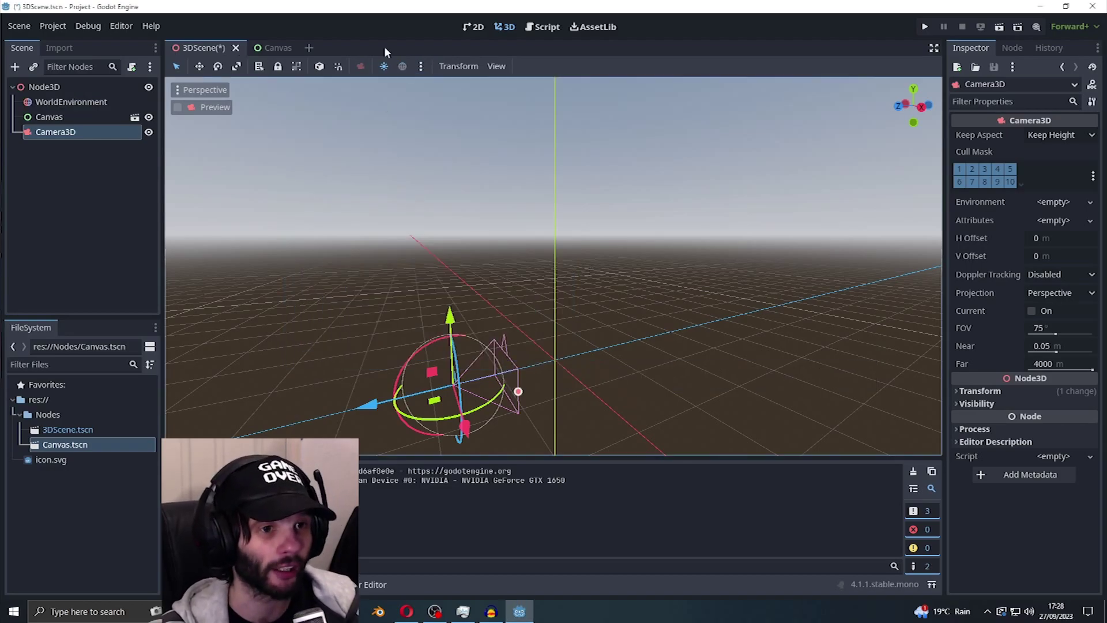
click(421, 67)
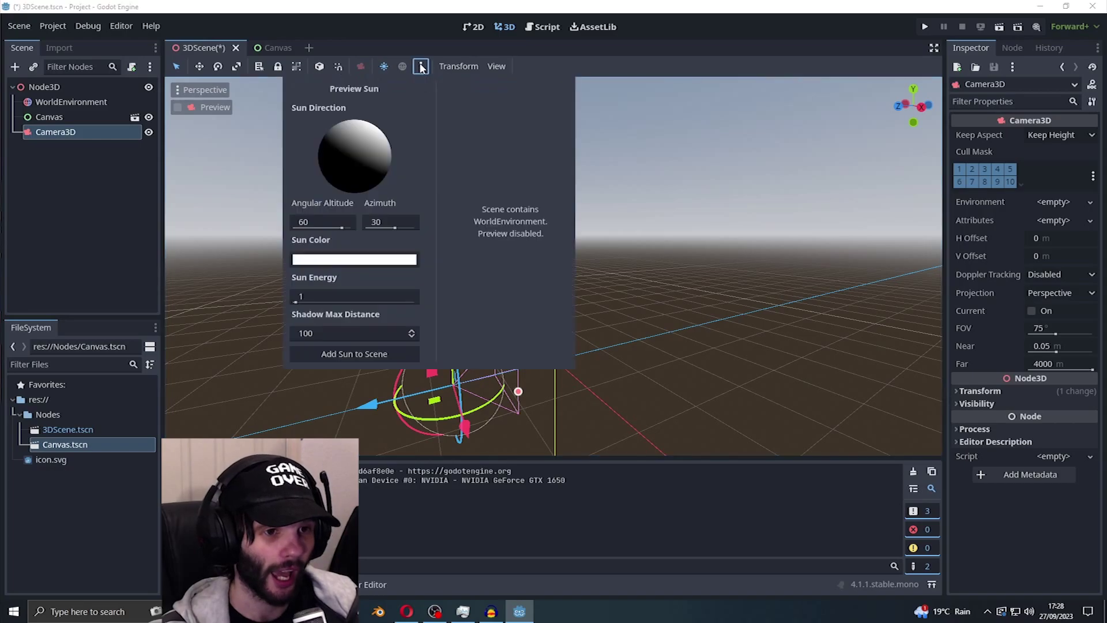
click(361, 354)
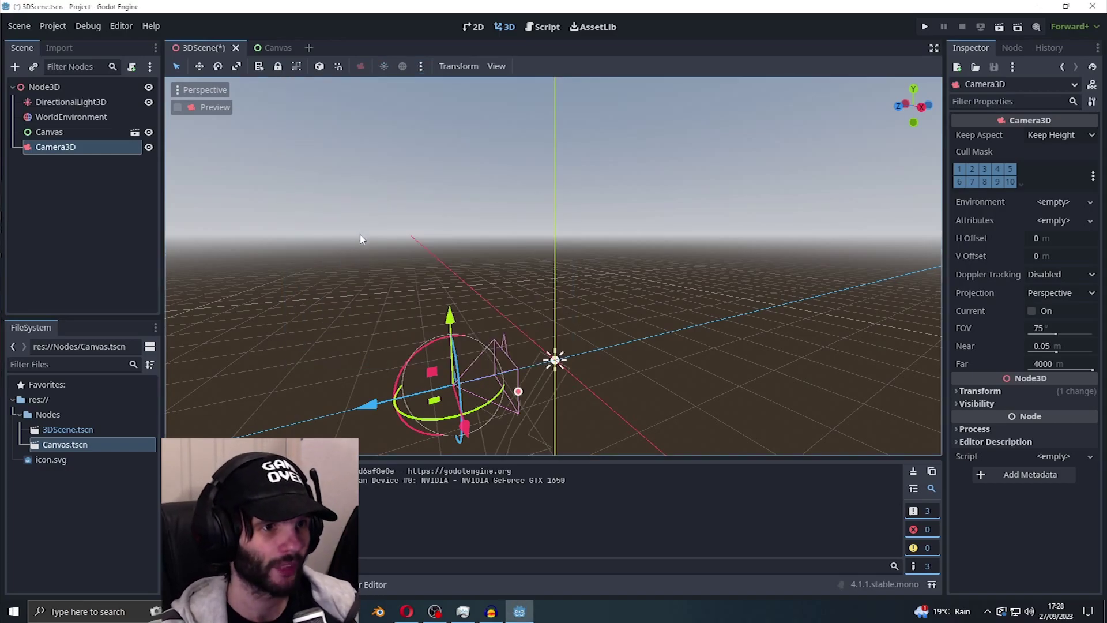
- Save the 3D scene, test-run the project, and close the game window
key(ctrl+s)
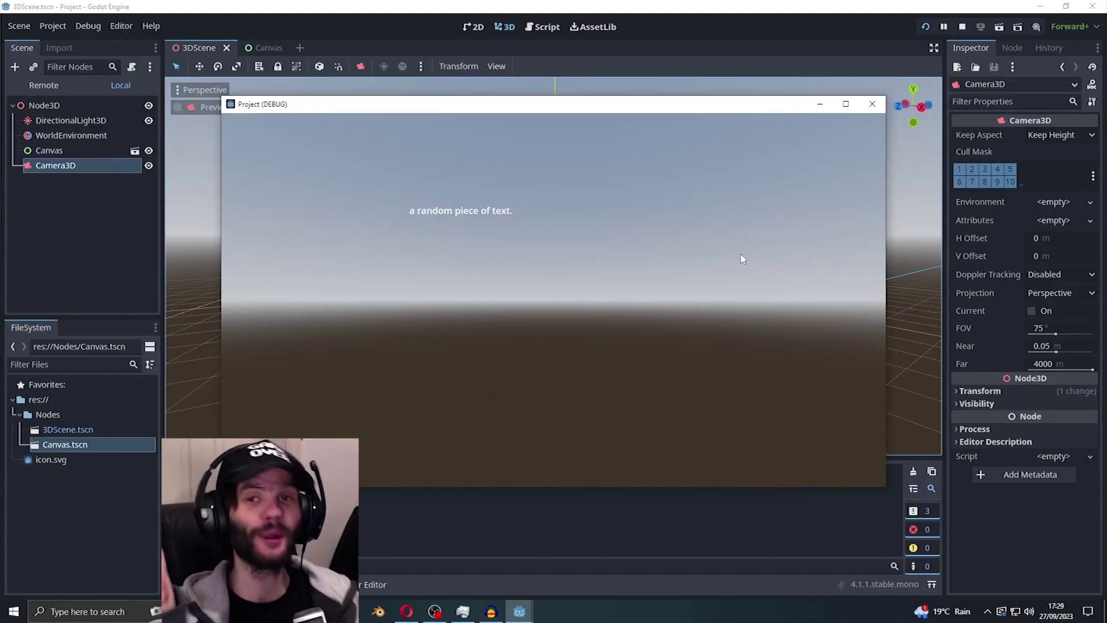
click(872, 104)
- Add a plain Node directly under the Node3D root of the 3D scene
click(122, 211)
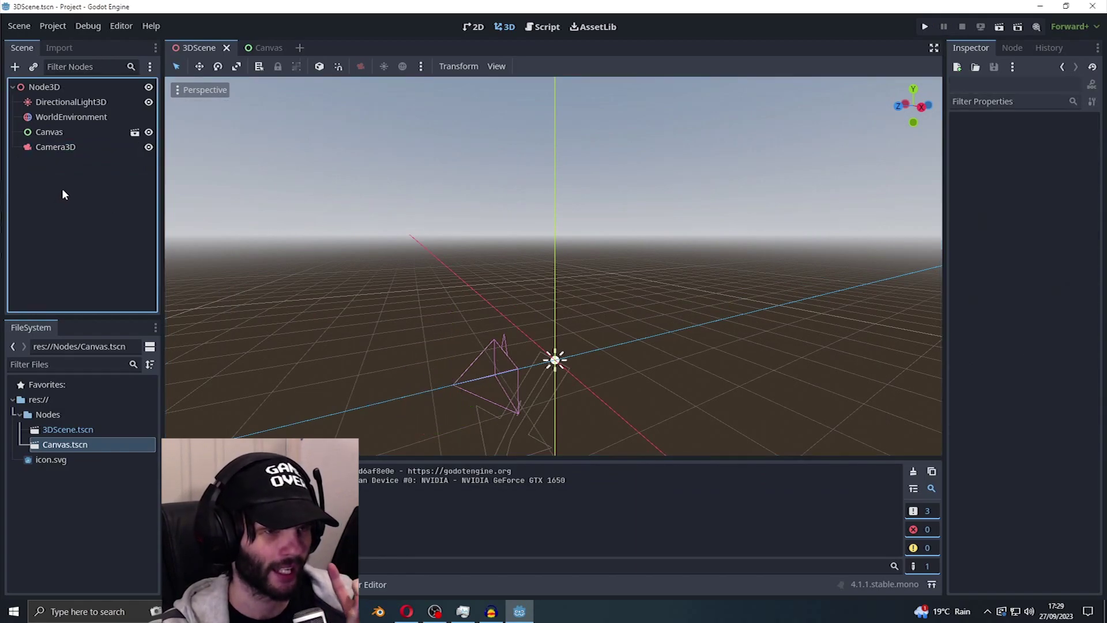
click(15, 66)
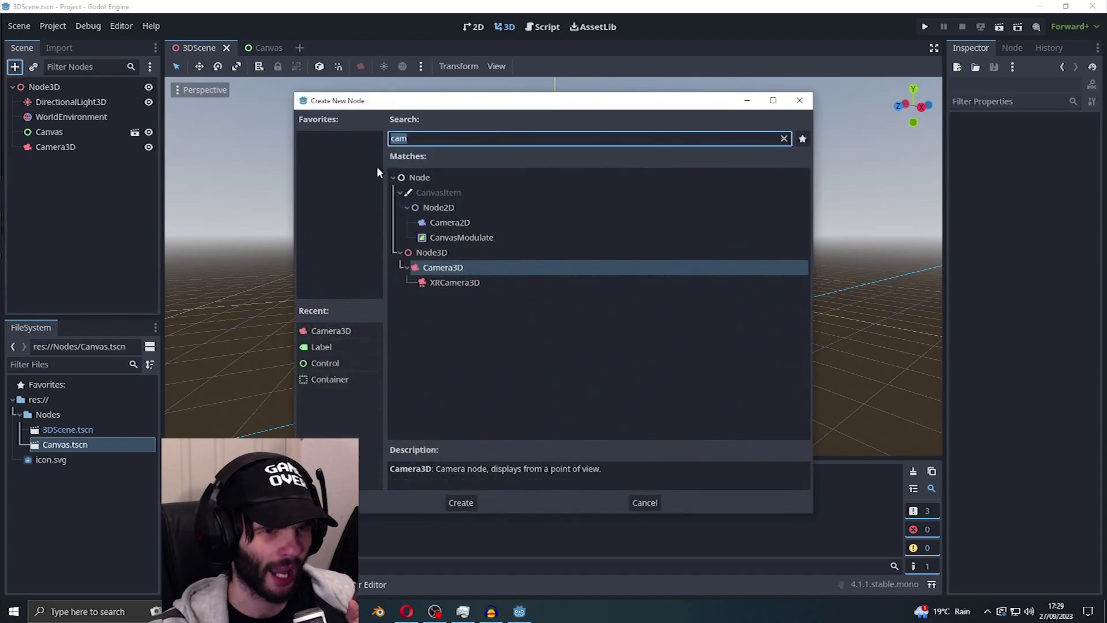
text(emp)
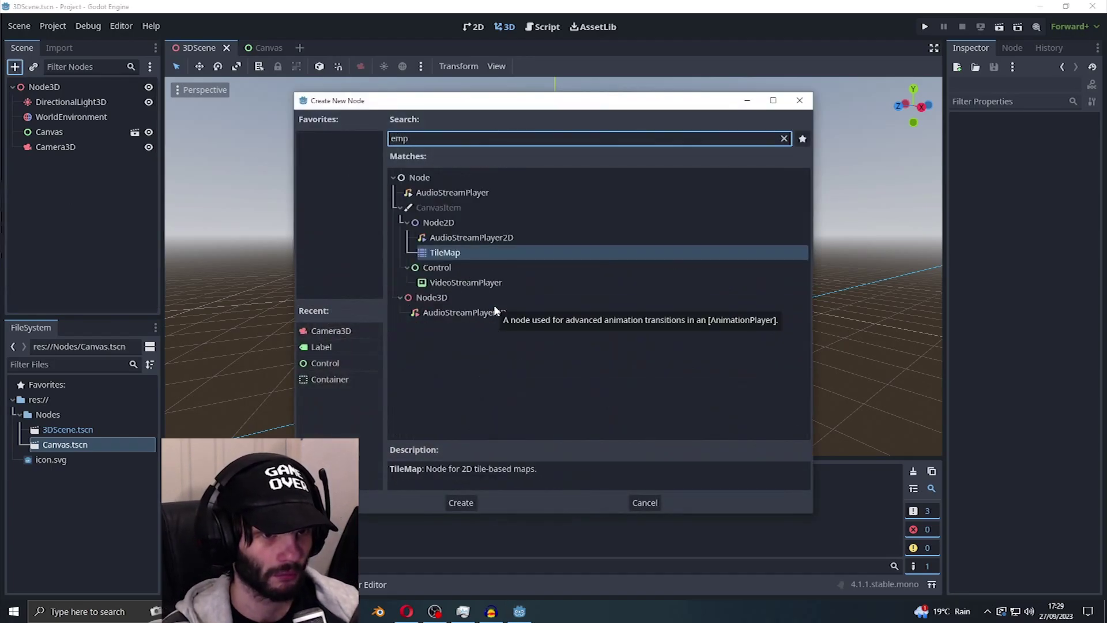
key(BackSpace)
key(BackSpace)
key(BackSpace)
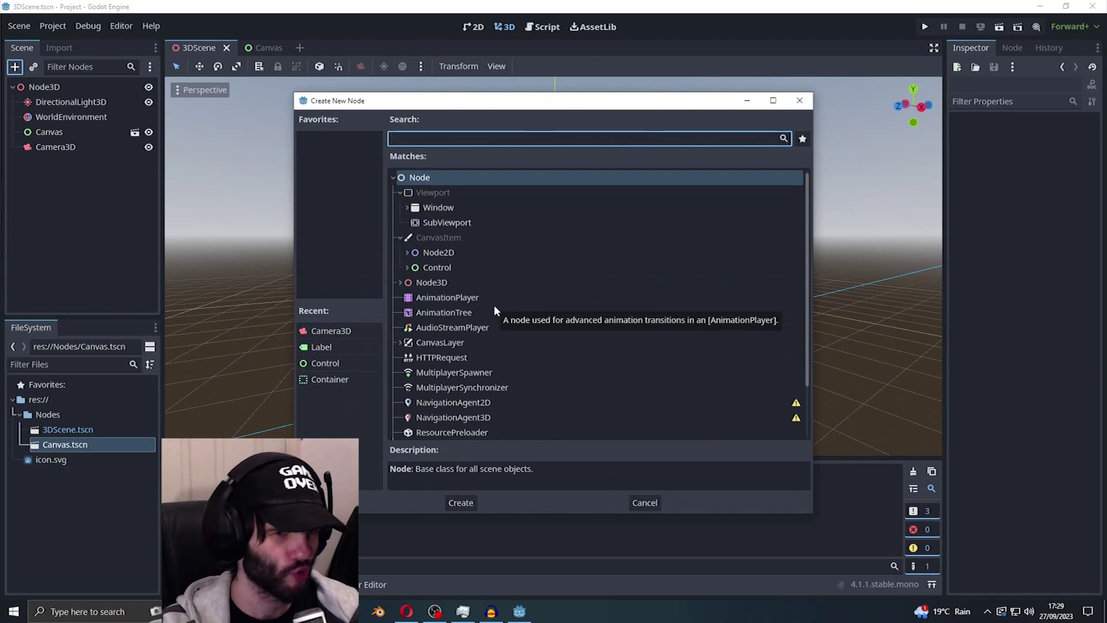
double_click(445, 181)
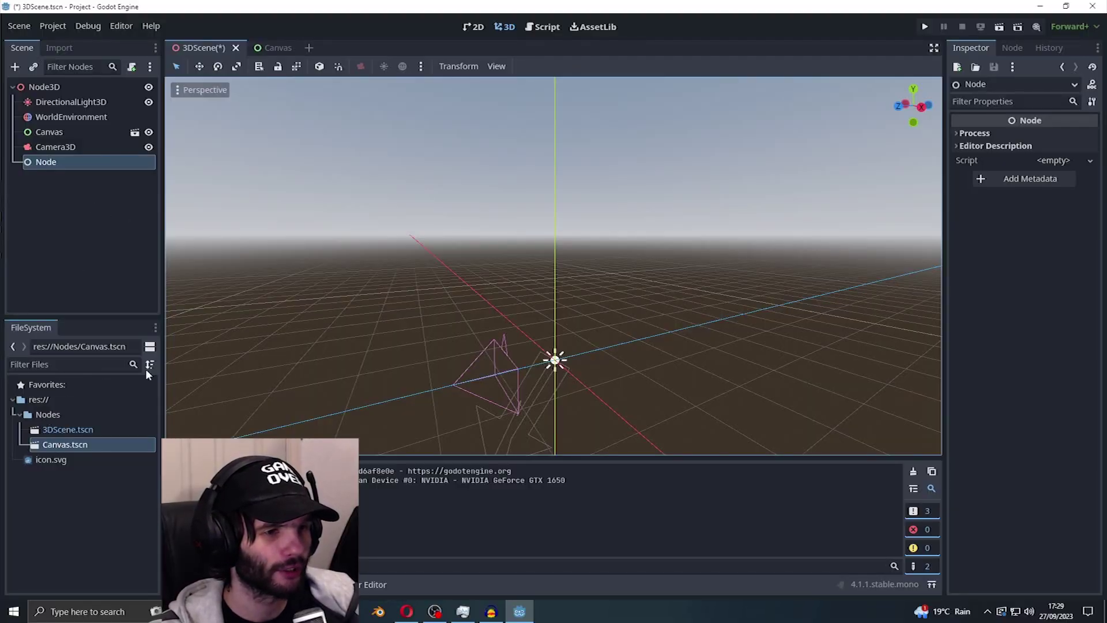
- Create a folder named Scripts in the project's res:// root
right_click(62, 488)
click(92, 495)
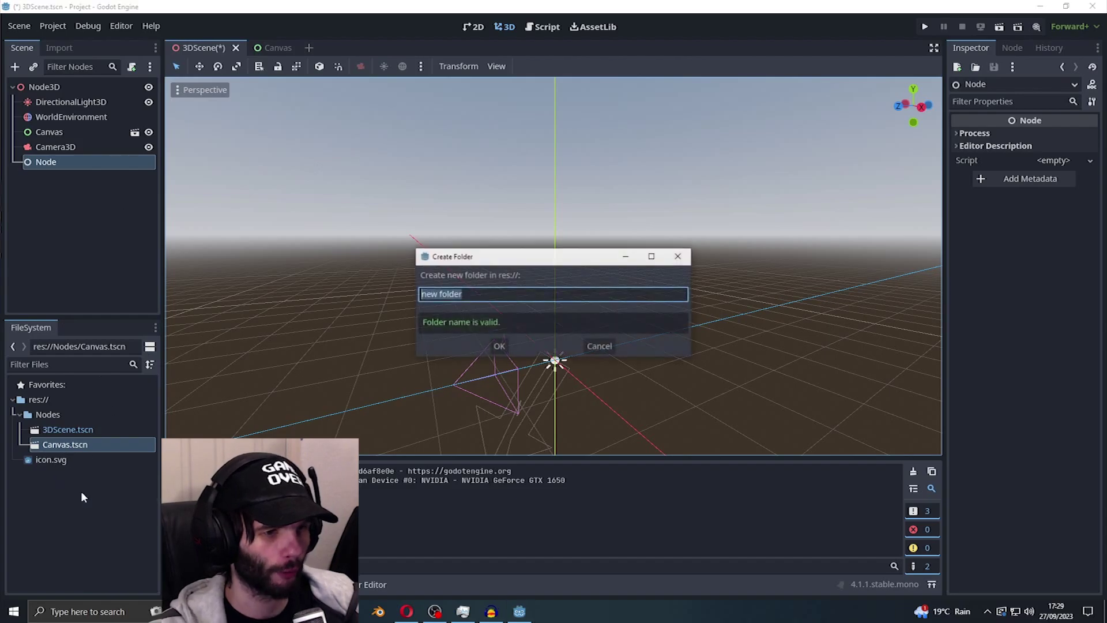
text(Scripts)
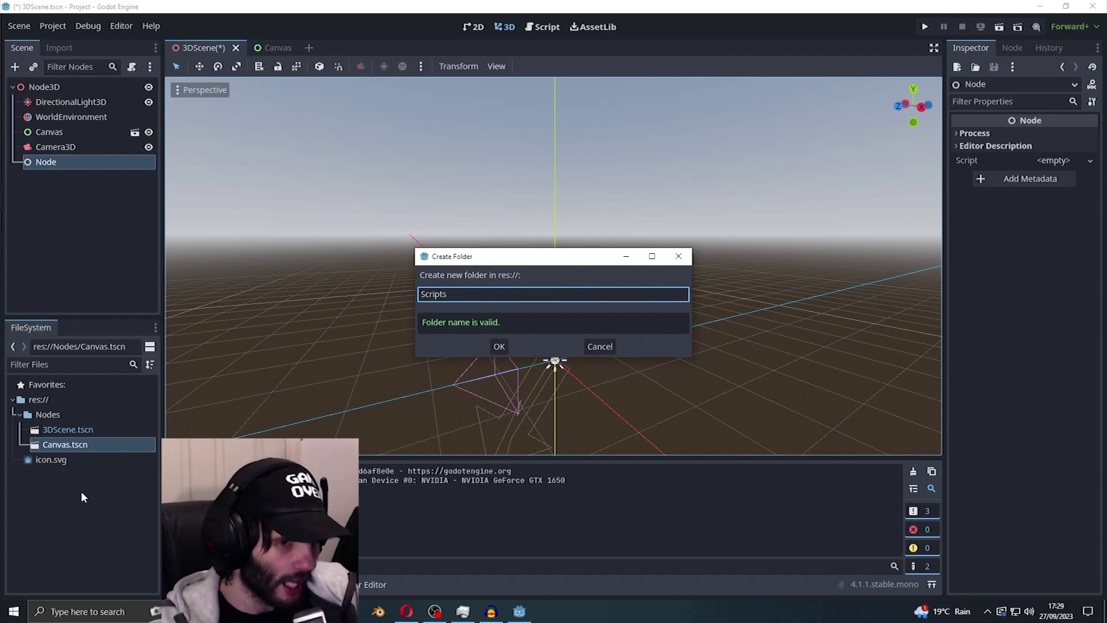
click(499, 346)
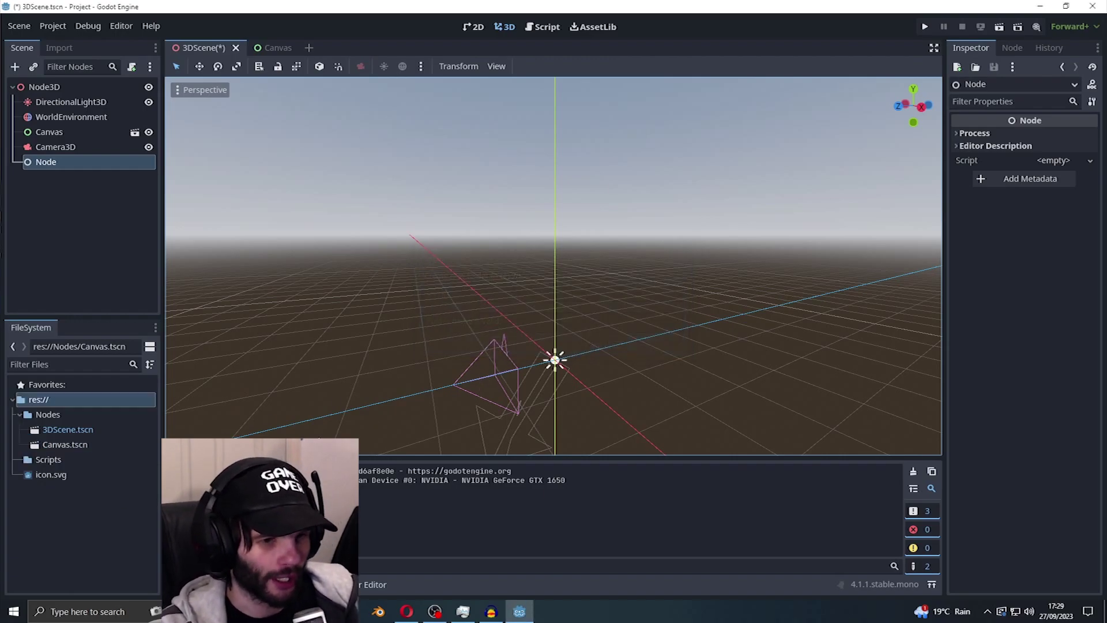
- Start a new script in the Scripts folder and view its language options, keeping GDScript
right_click(53, 459)
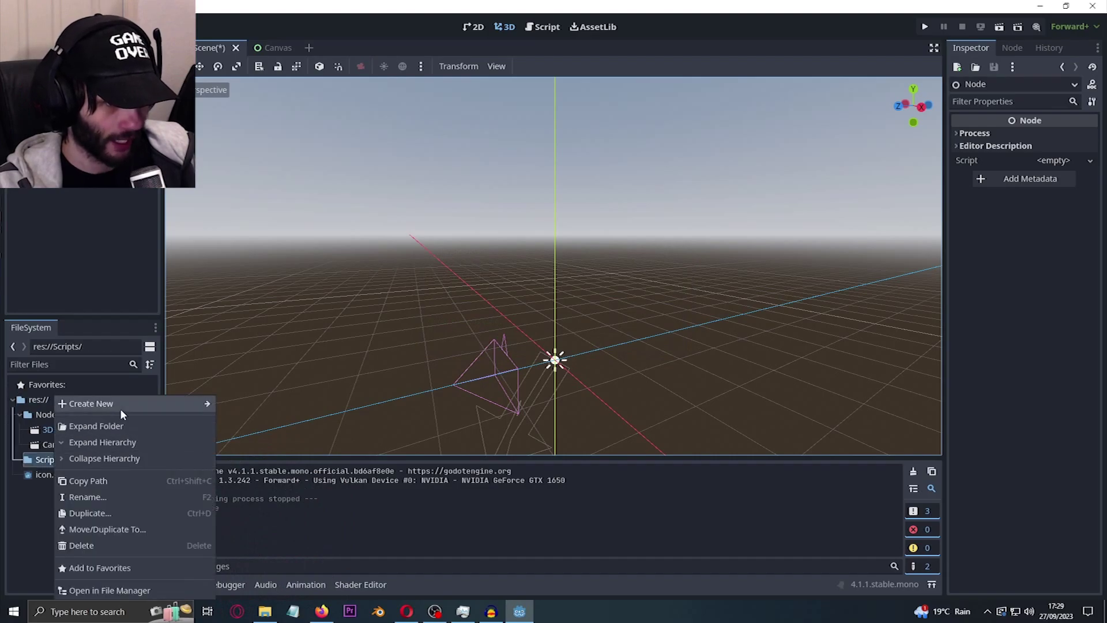
mouse_move(151, 407)
click(245, 440)
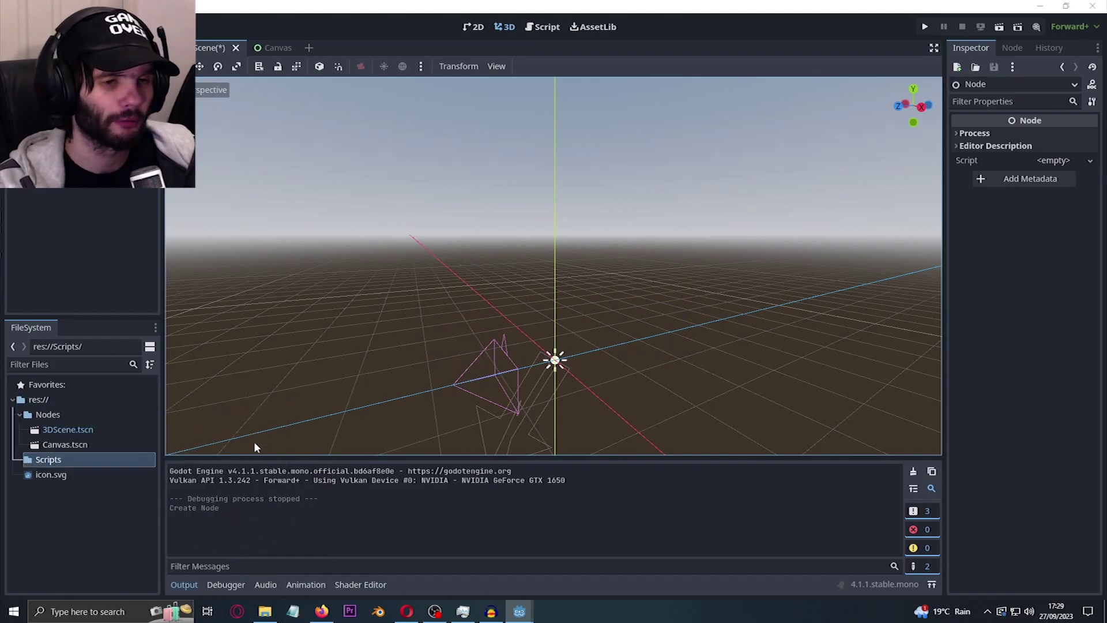
click(621, 68)
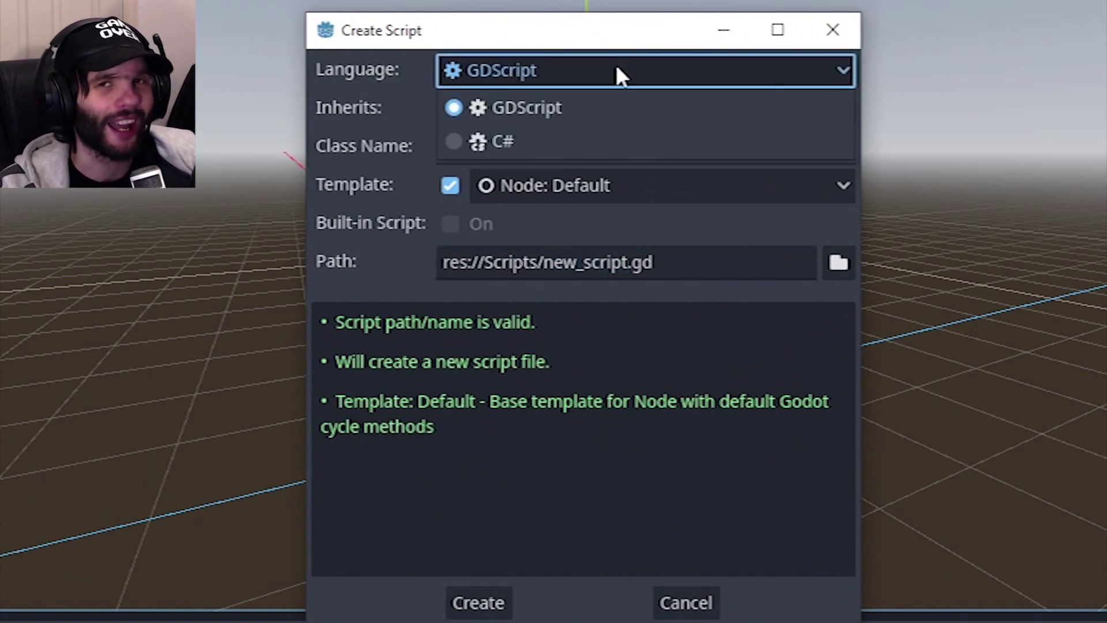
click(616, 65)
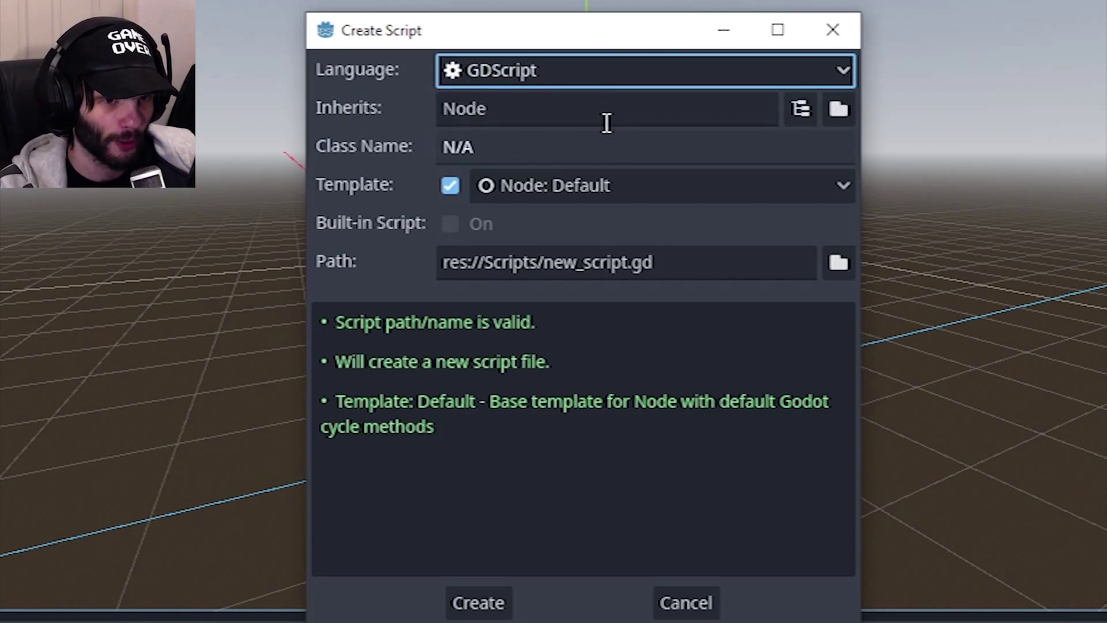
- Set the script's path to res://Scripts/HelloWorld.gd and create it with the Node: Default template
click(610, 262)
drag(629, 262, 484, 267)
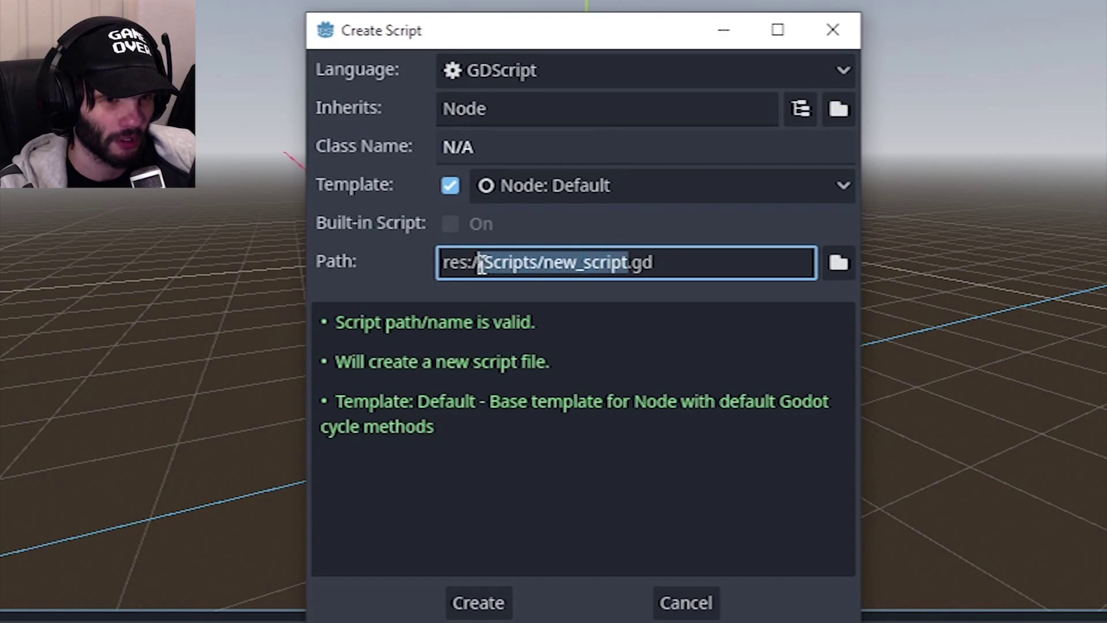
click(578, 263)
drag(630, 262, 549, 280)
text(Hello)
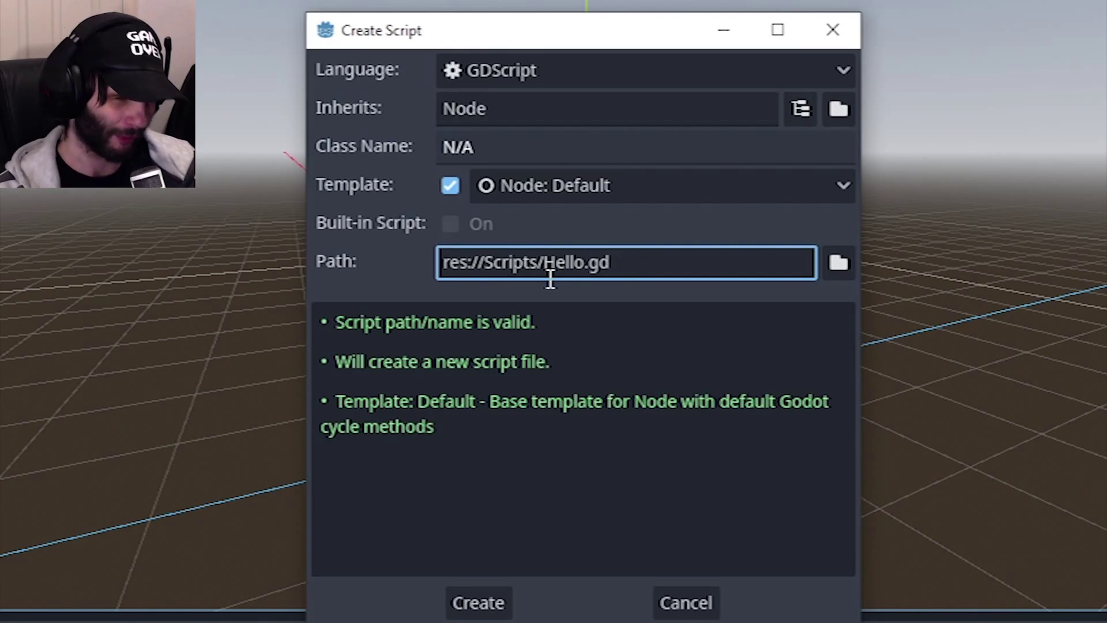
text(World)
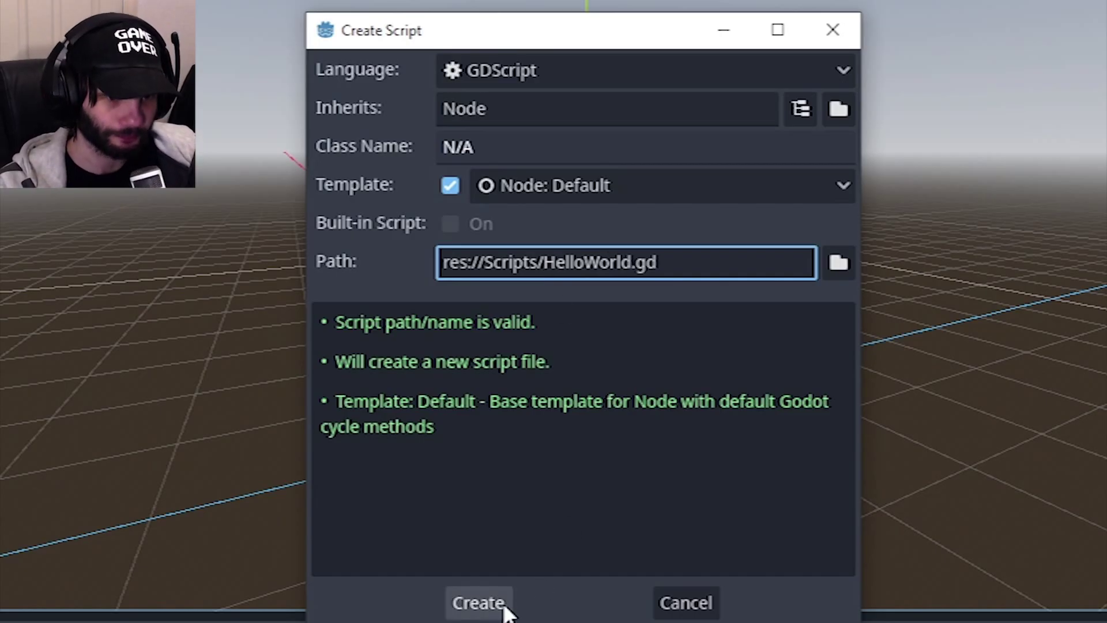
click(506, 607)
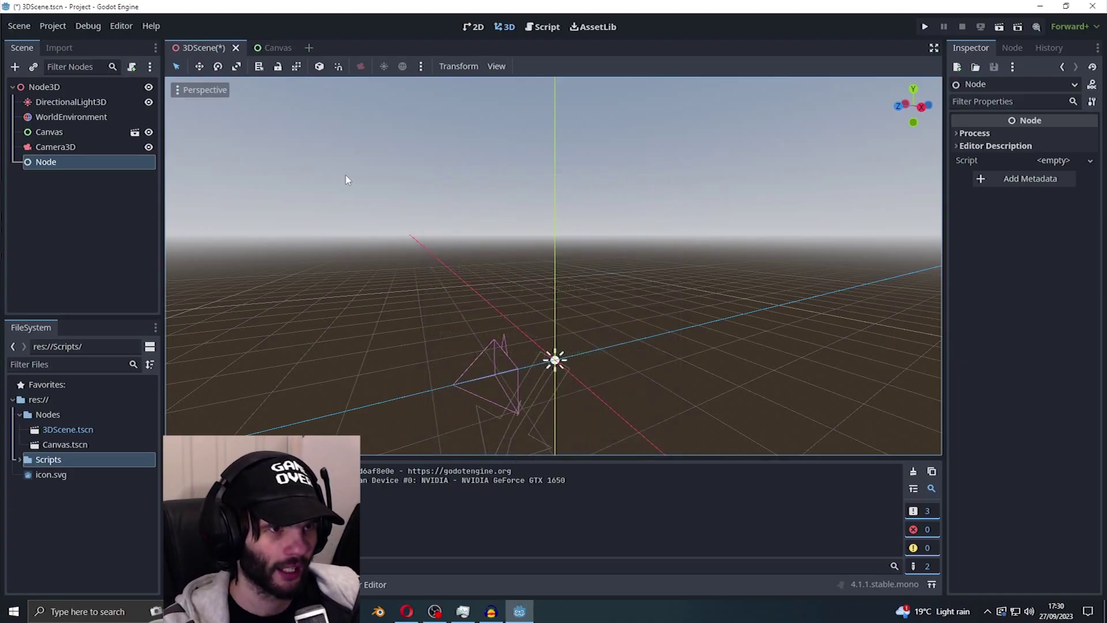
- Open HelloWorld.gd from the Scripts folder for editing and place the cursor at the end of the "extends Node" line
click(18, 459)
double_click(69, 474)
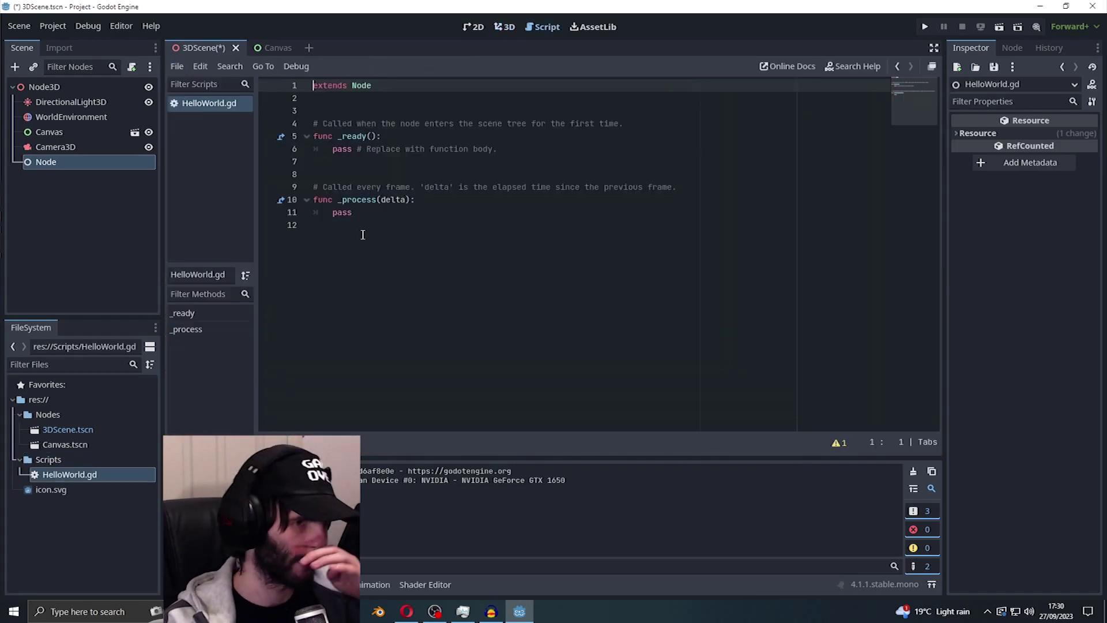
click(374, 86)
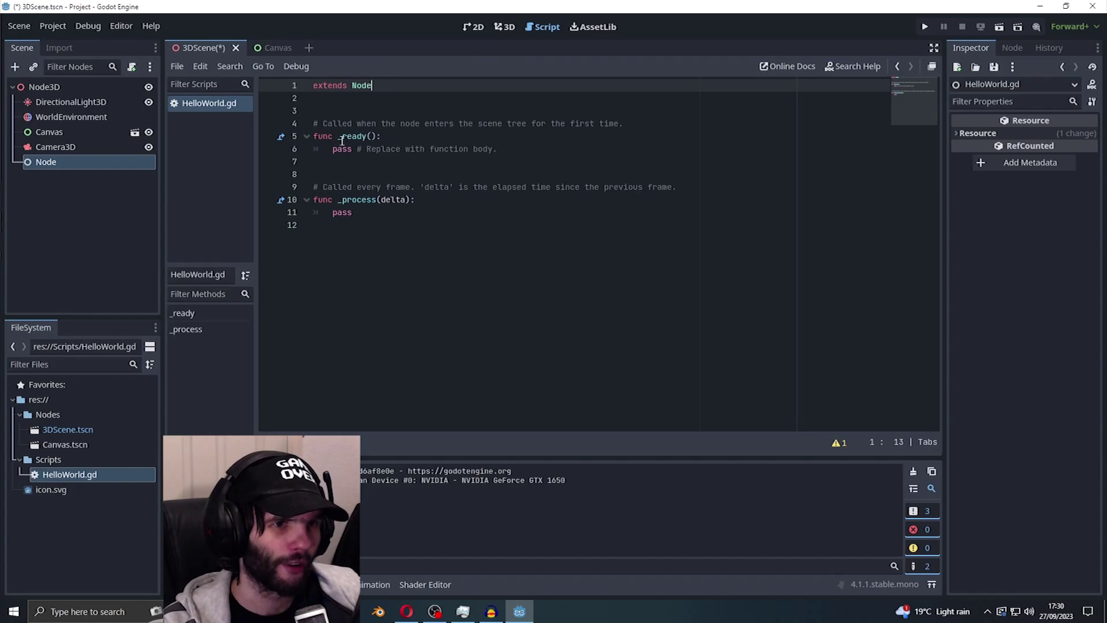
- Browse the class list in the built-in help search, from Object through the Texture2D classes, and return to the script
click(392, 149)
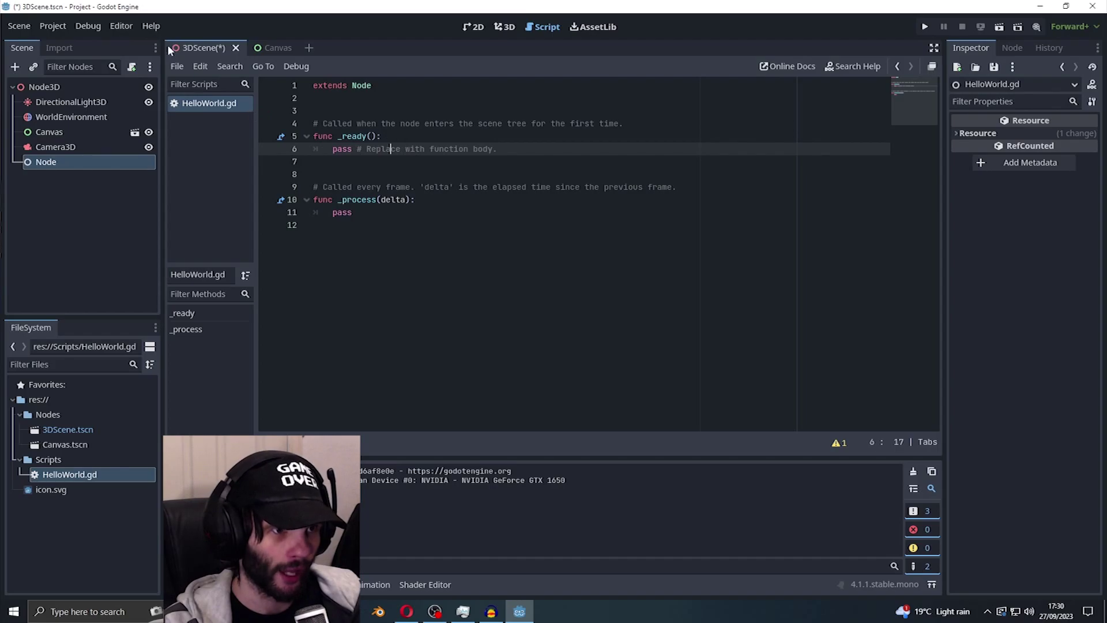
click(151, 26)
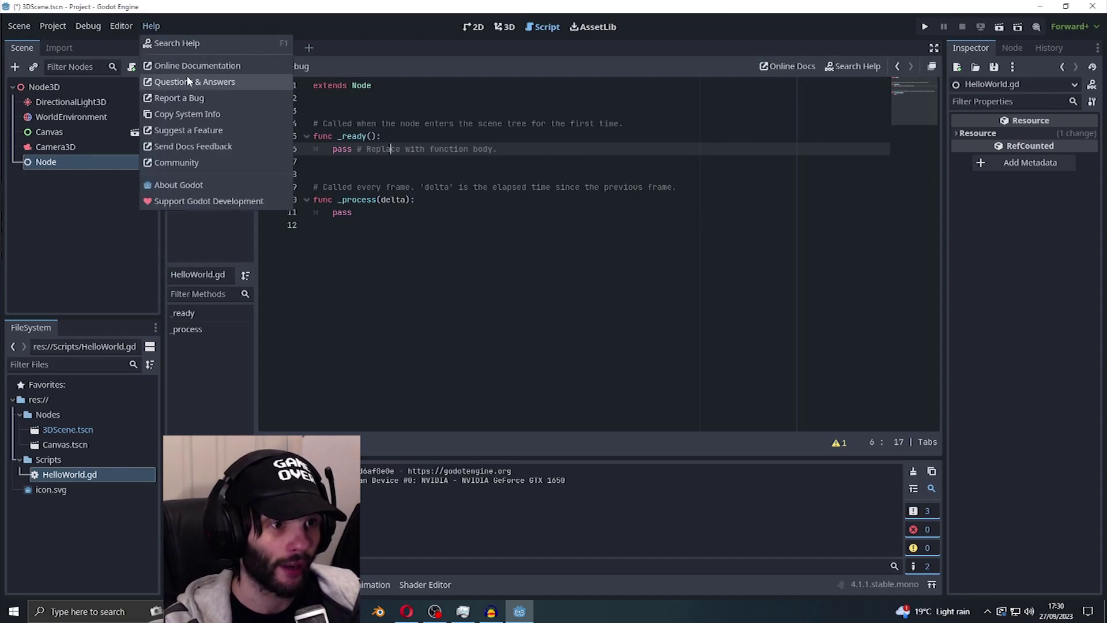
click(192, 43)
scroll(435, 271, down, 10)
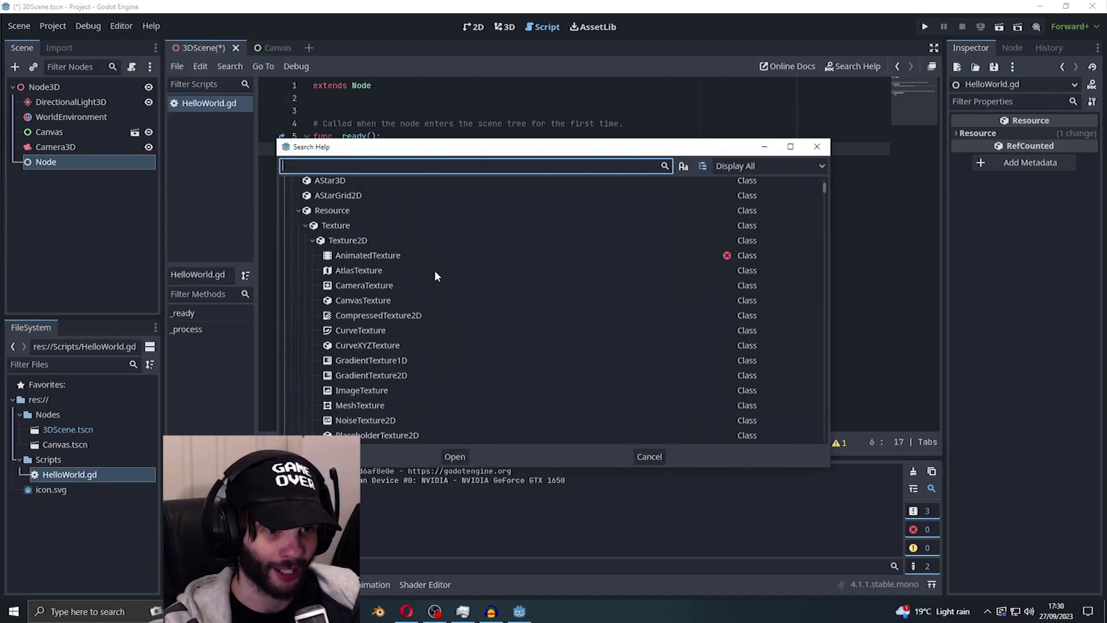
scroll(435, 270, up, 5)
scroll(434, 270, down, 8)
scroll(434, 270, up, 5)
scroll(434, 270, up, 3)
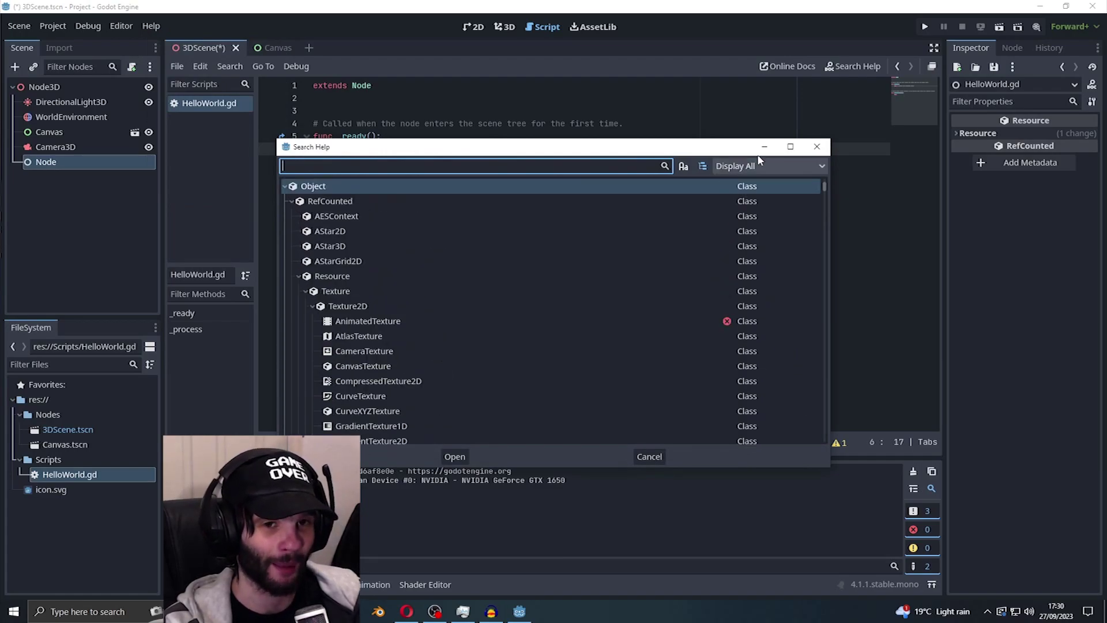
click(816, 146)
click(409, 151)
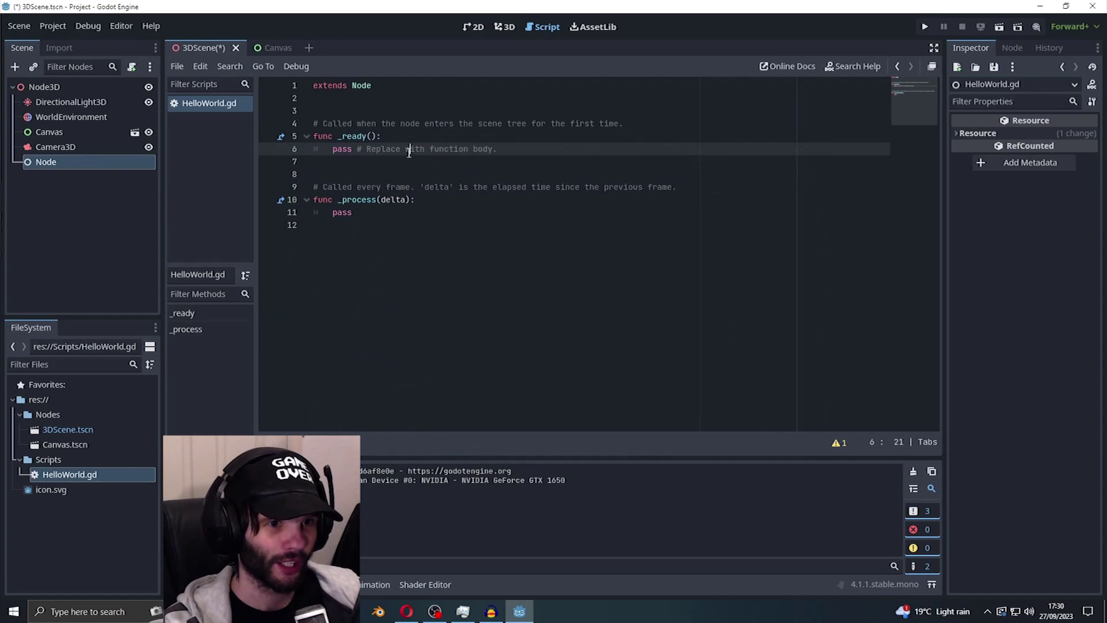
- Insert an extra blank line above the _ready function's comment and write "export var Text" on line 3
click(346, 109)
key(Return)
key(Up)
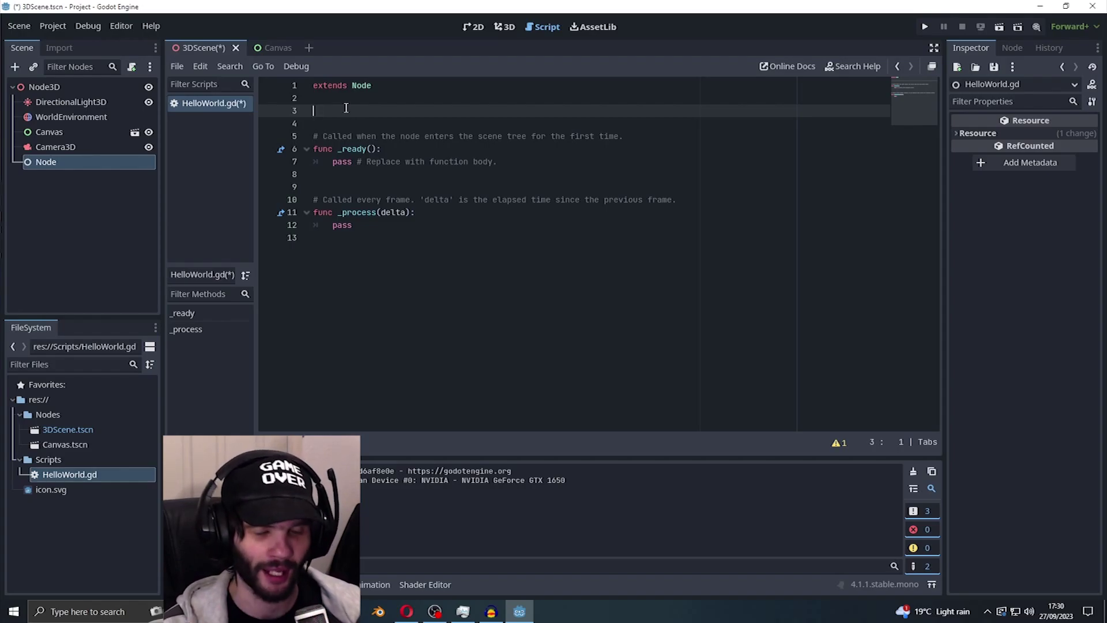
text(export)
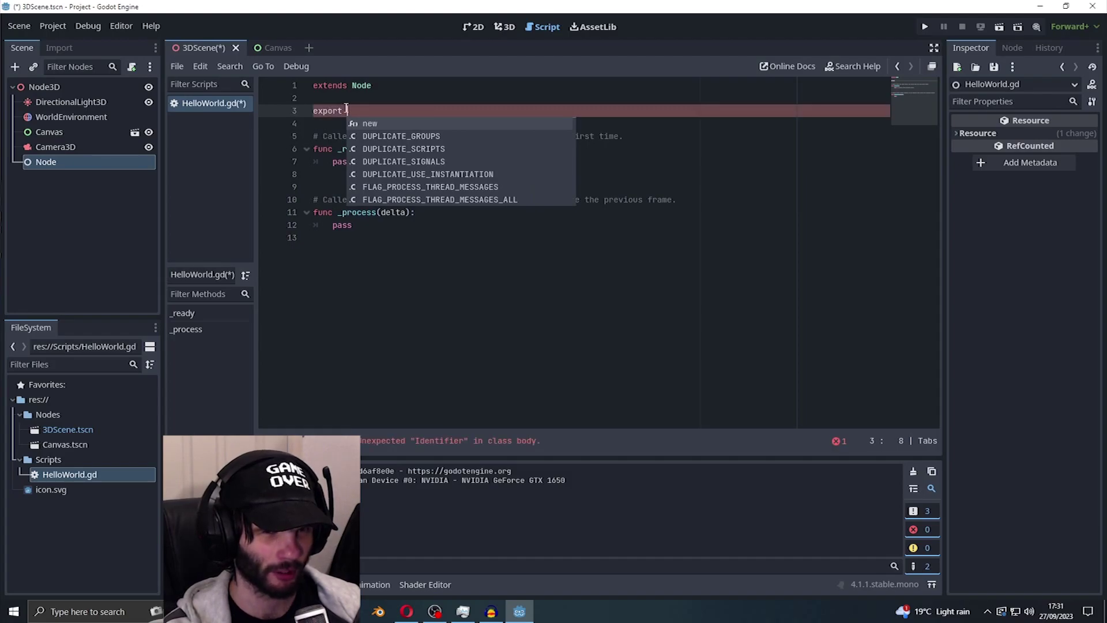
text(var)
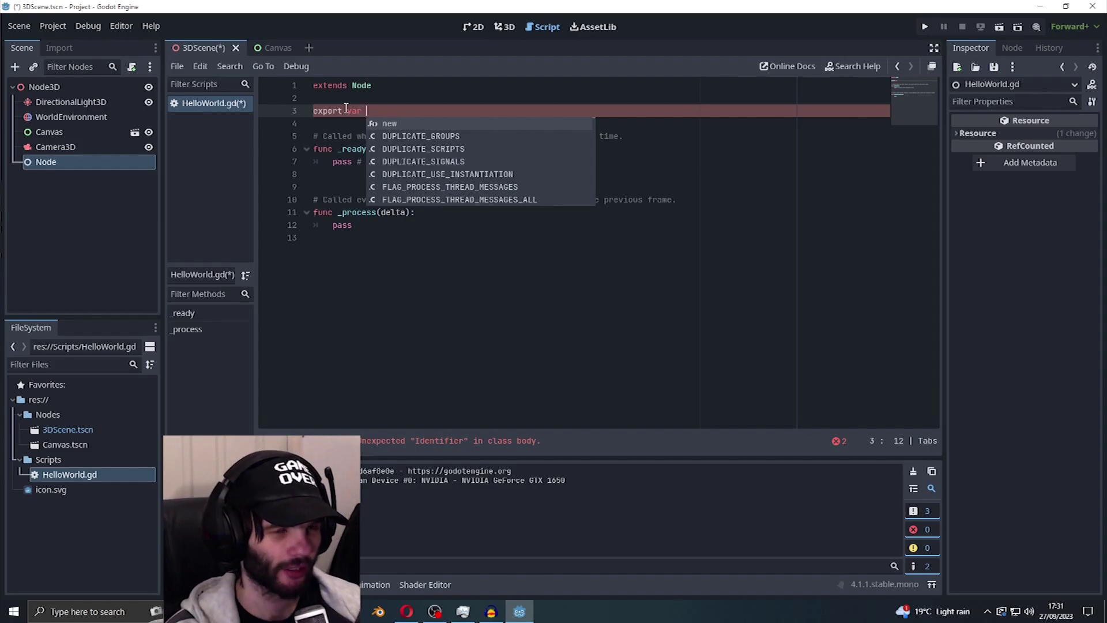
text( Text)
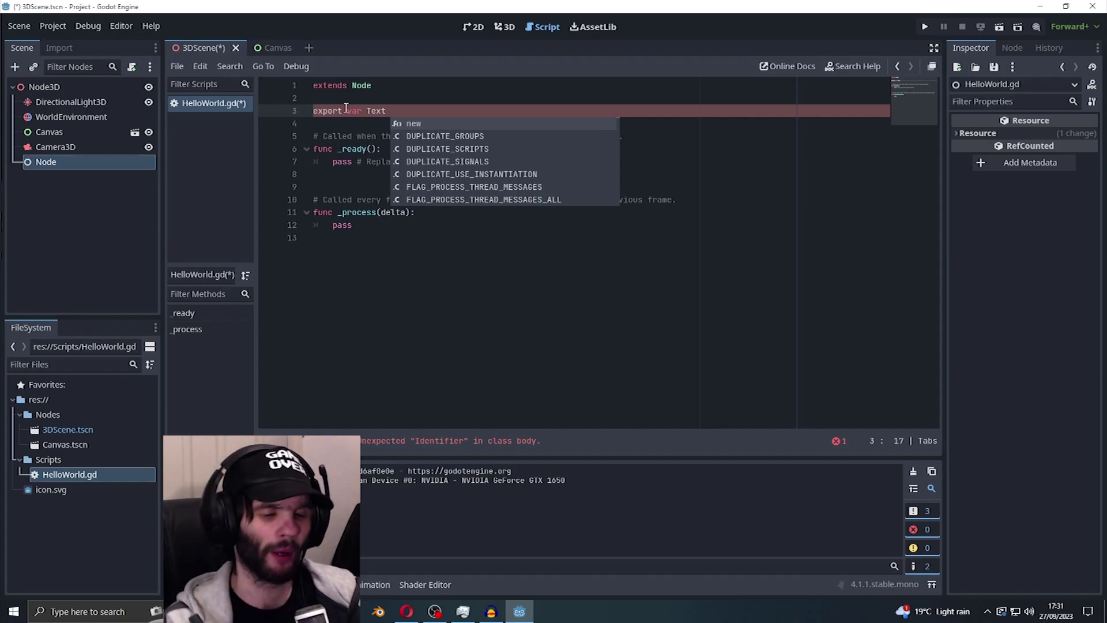
- Replace "var Text" after the export keyword on line 3 with just "Text"
key(BackSpace)
key(BackSpace)
key(BackSpace)
key(BackSpace)
key(BackSpace)
key(BackSpace)
key(BackSpace)
key(BackSpace)
key(BackSpace)
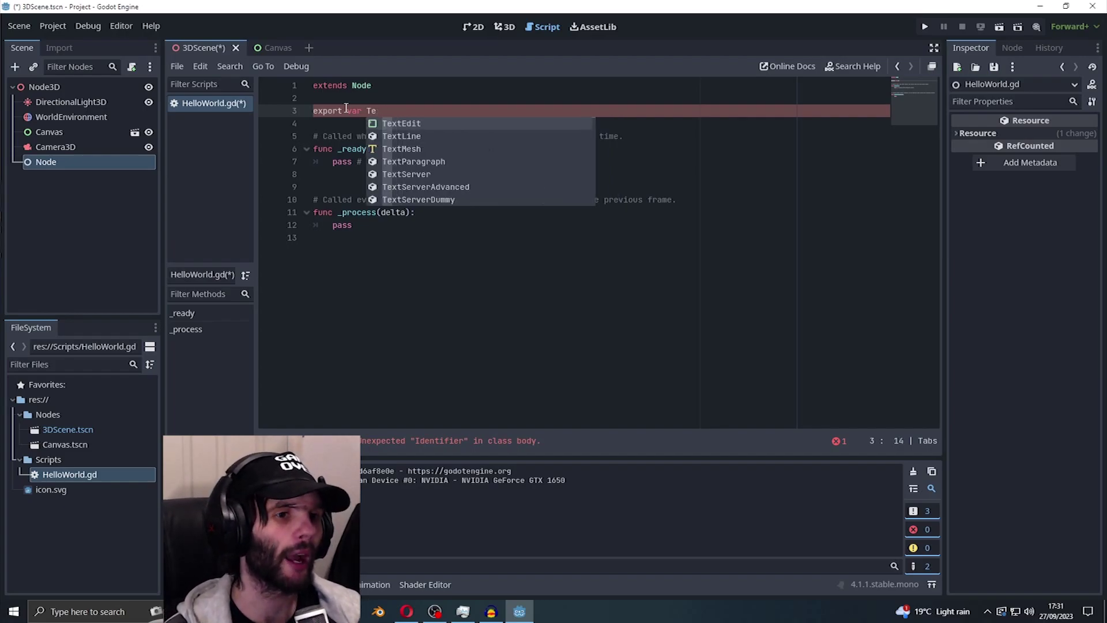
text(Text)
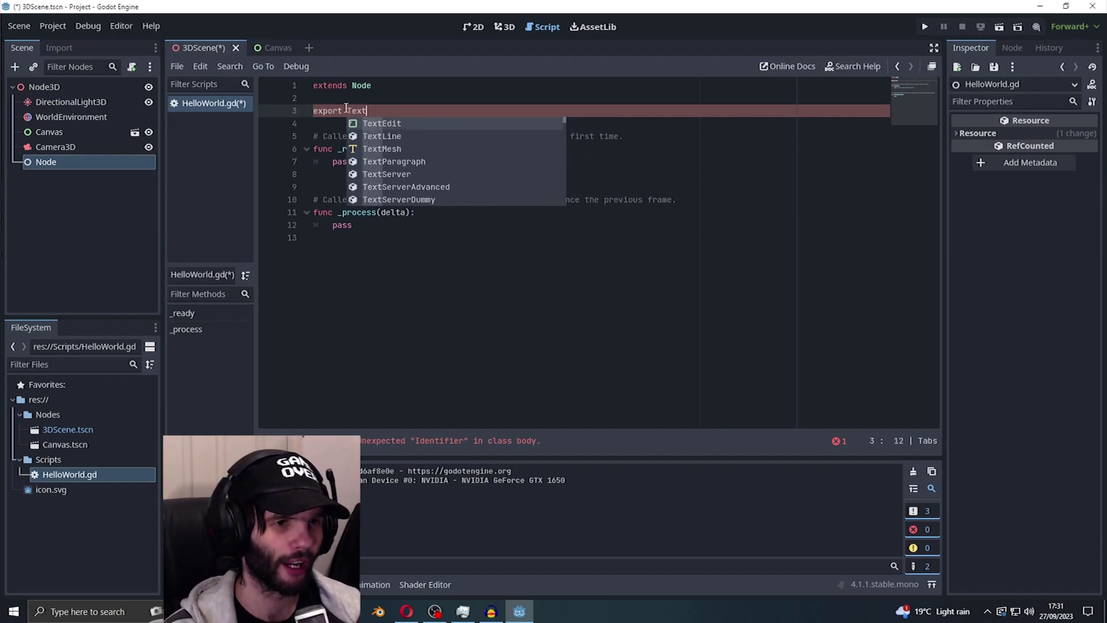
- Replace "Text" with "Label" in the export declaration on line 3
key(BackSpace)
key(BackSpace)
key(BackSpace)
key(BackSpace)
text(Label)
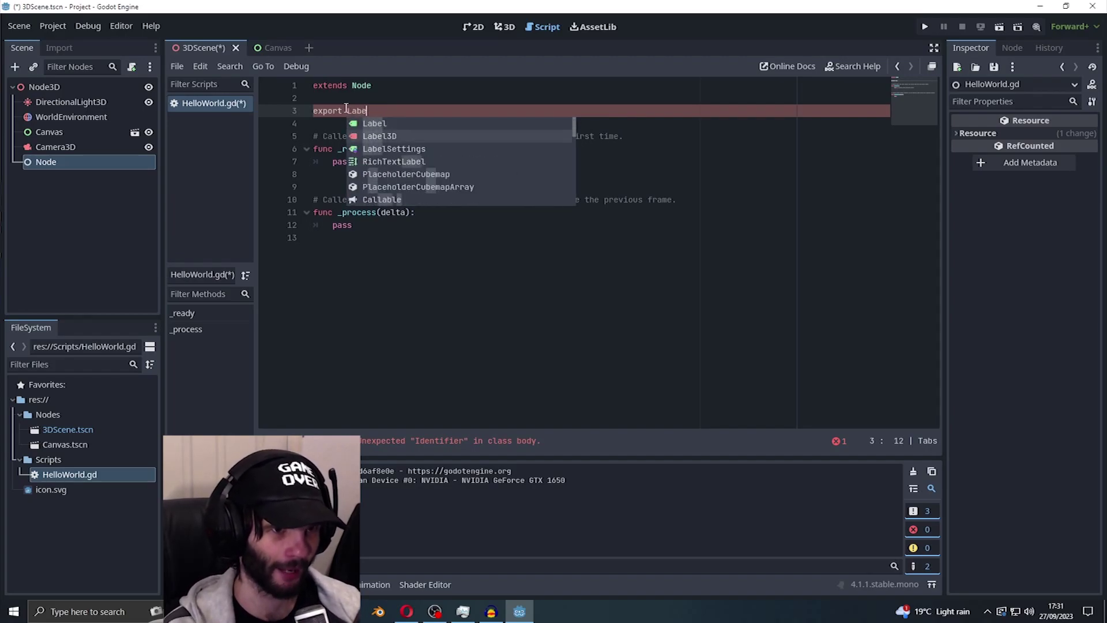